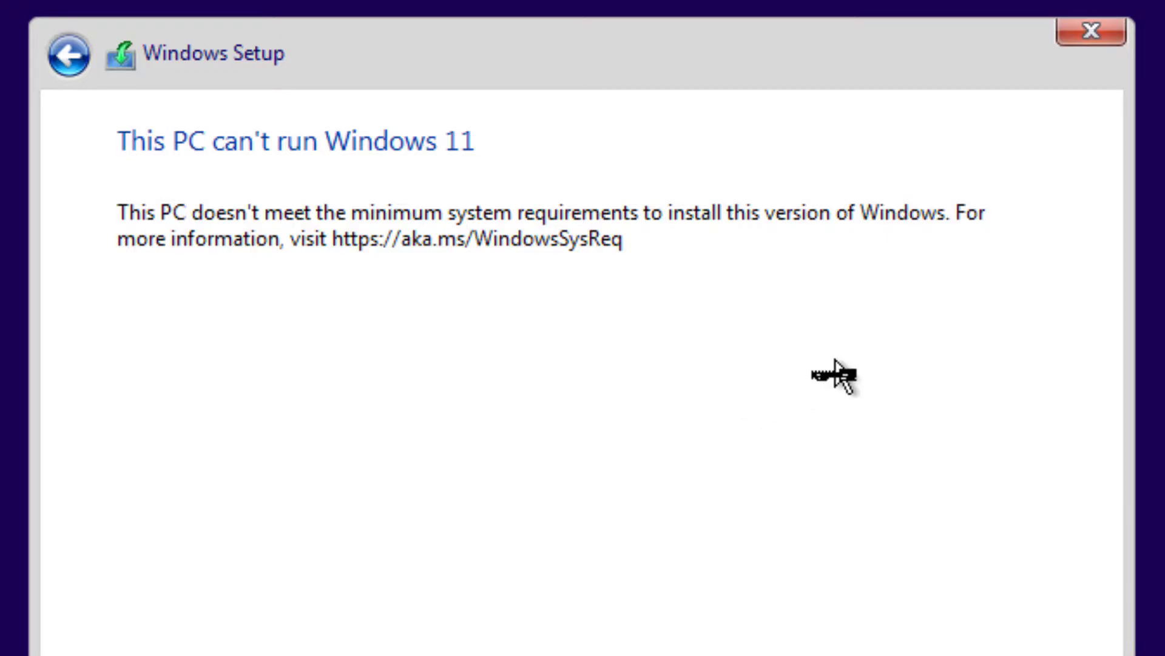
- Quit Windows Setup after the 'This PC can't run Windows 11' error and confirm quitting
{"action": "left_click", "coordinate": [1089, 33]}
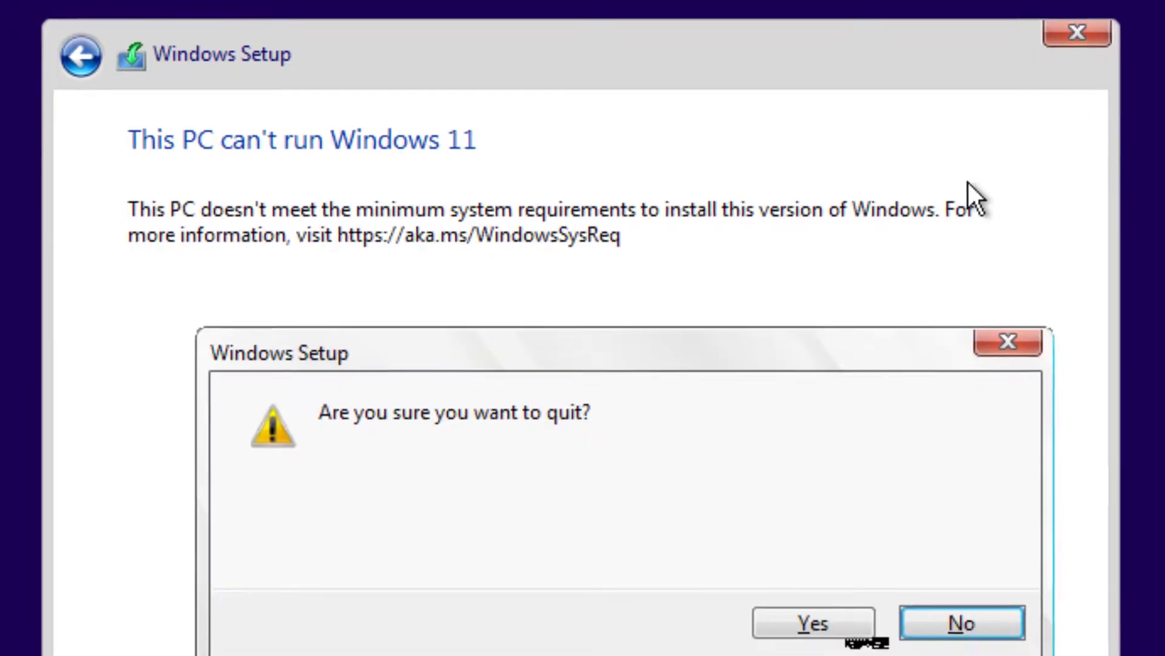
{"action": "left_click", "coordinate": [814, 624]}
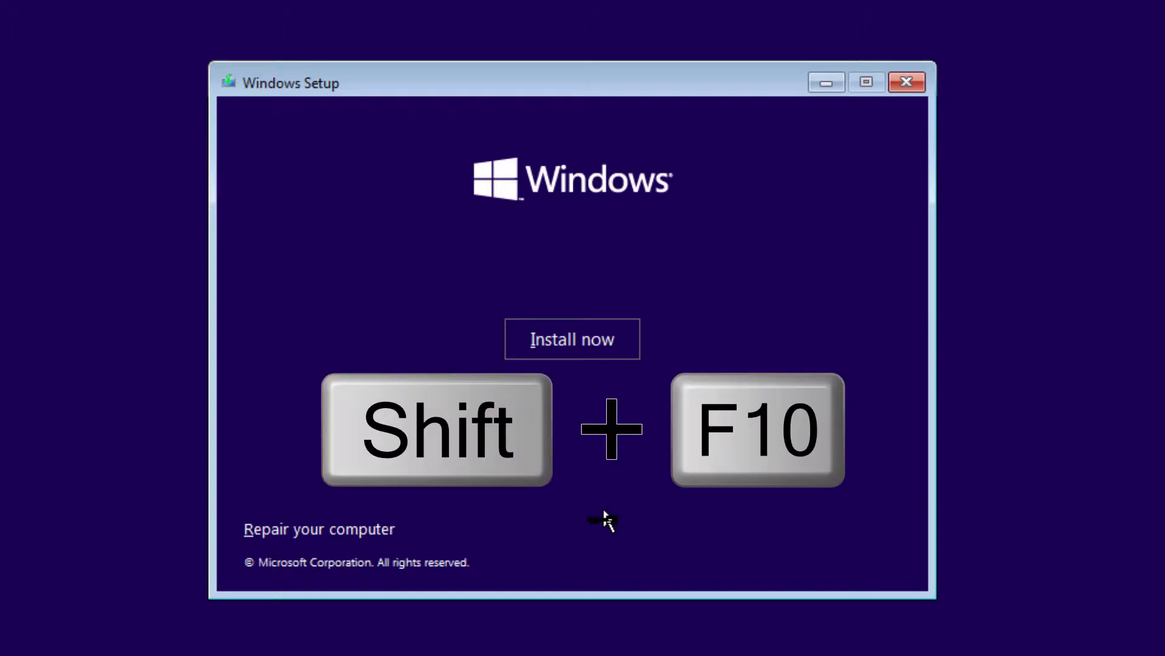
- Open a Command Prompt over Setup with Shift+F10 and enter regedit at the prompt
{"action": "key", "text": "shift+F10"}
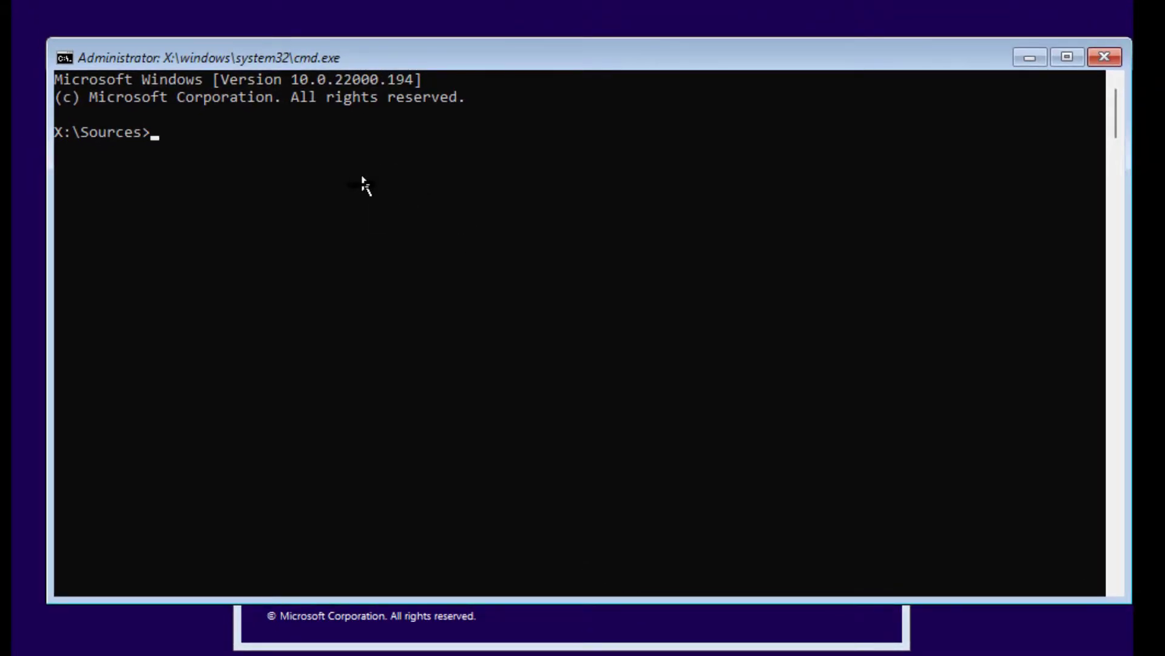
{"action": "type", "text": "regedit"}
- Launch Registry Editor and expand HKEY_LOCAL_MACHINE > SYSTEM > Setup
{"action": "key", "text": "Return"}
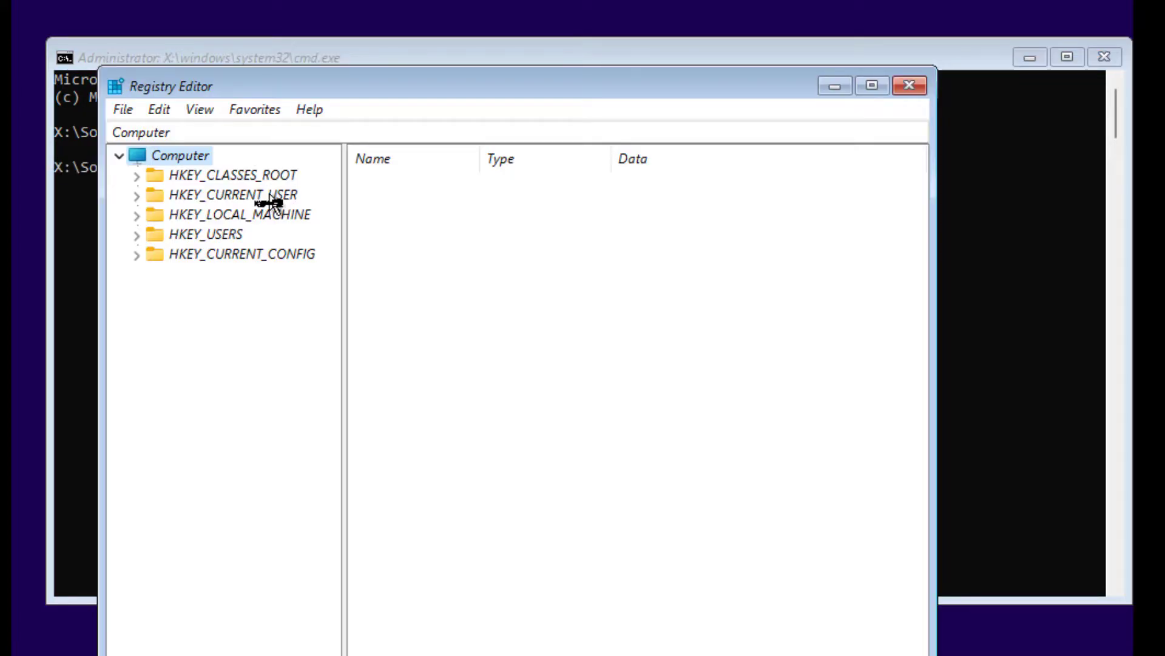
{"action": "left_click", "coordinate": [203, 217]}
{"action": "left_click", "coordinate": [136, 216]}
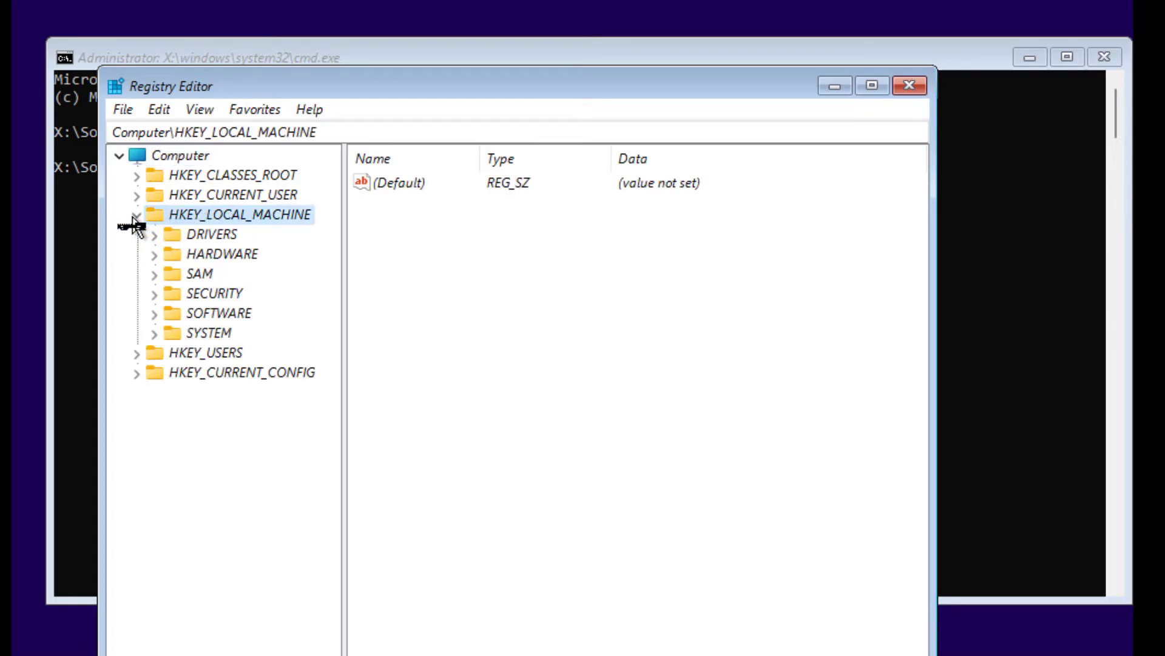
{"action": "left_click", "coordinate": [154, 335]}
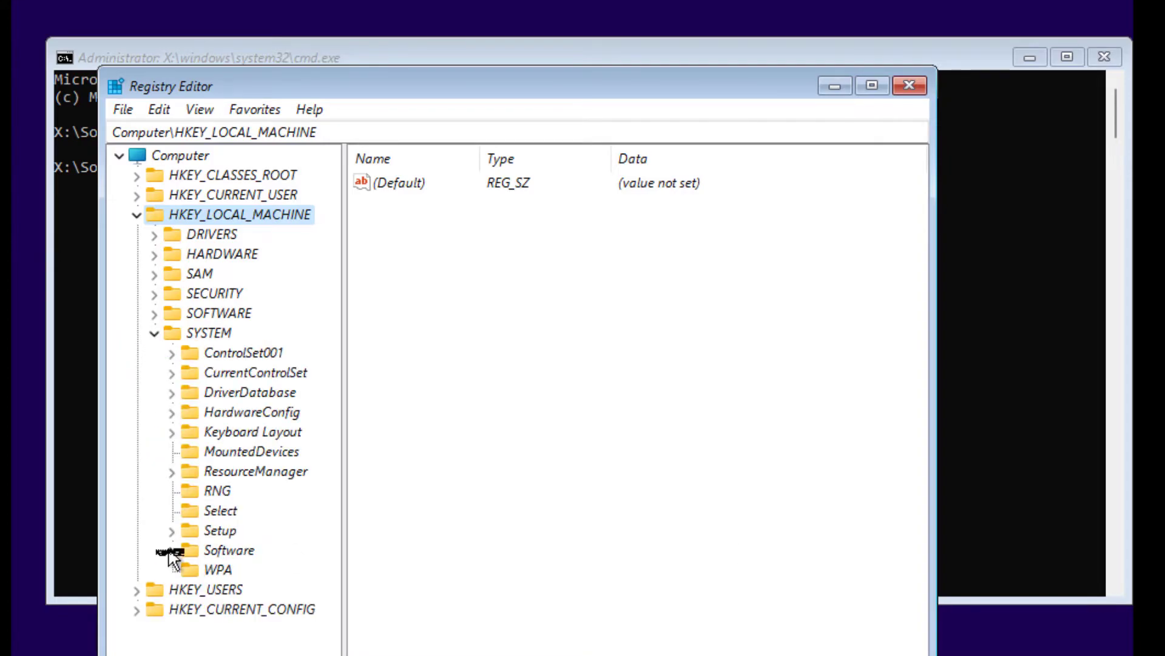
{"action": "left_click", "coordinate": [172, 532]}
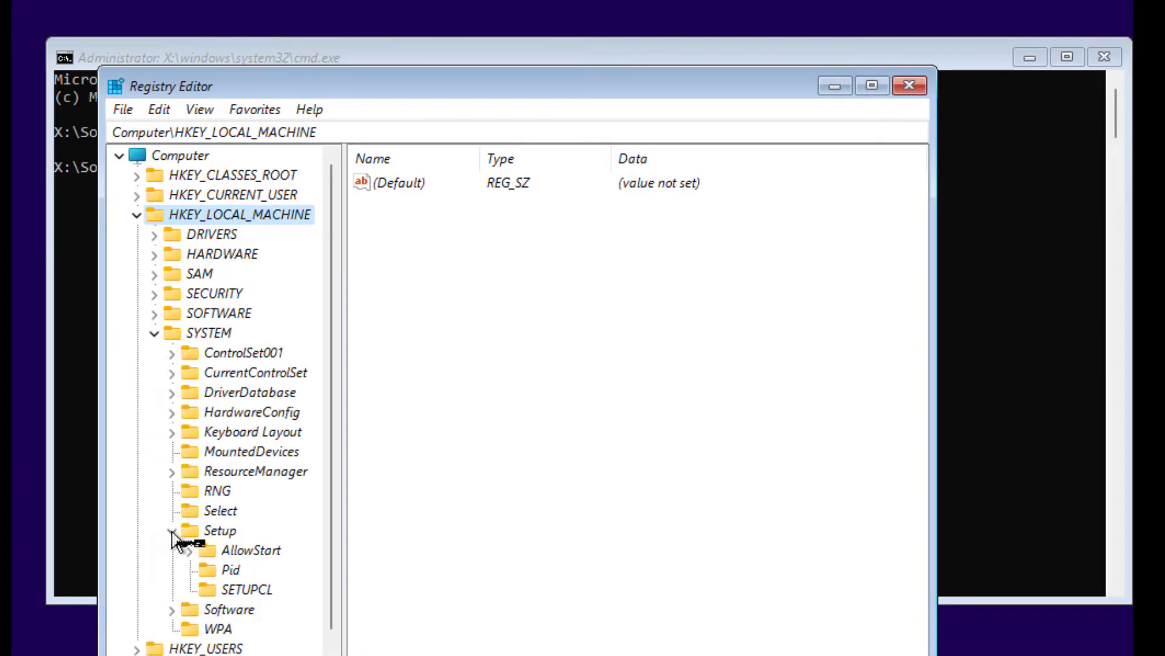
{"action": "left_click", "coordinate": [213, 533]}
- Create a new key named LabConfig under the Setup key
{"action": "right_click", "coordinate": [214, 533]}
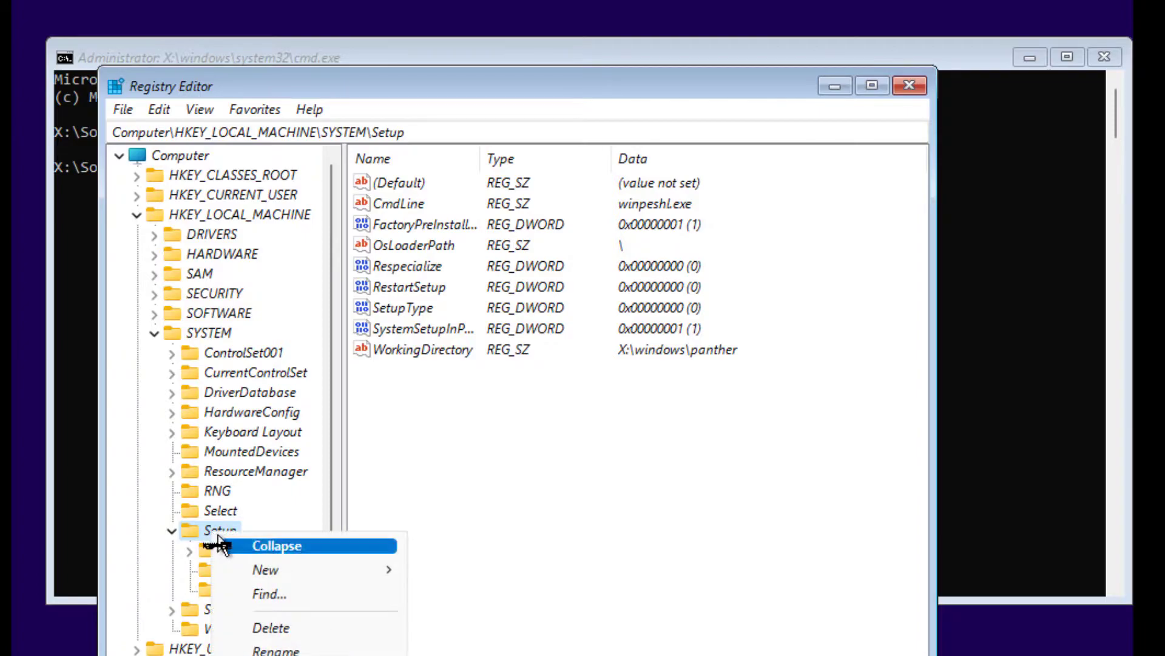
{"action": "mouse_move", "coordinate": [243, 571]}
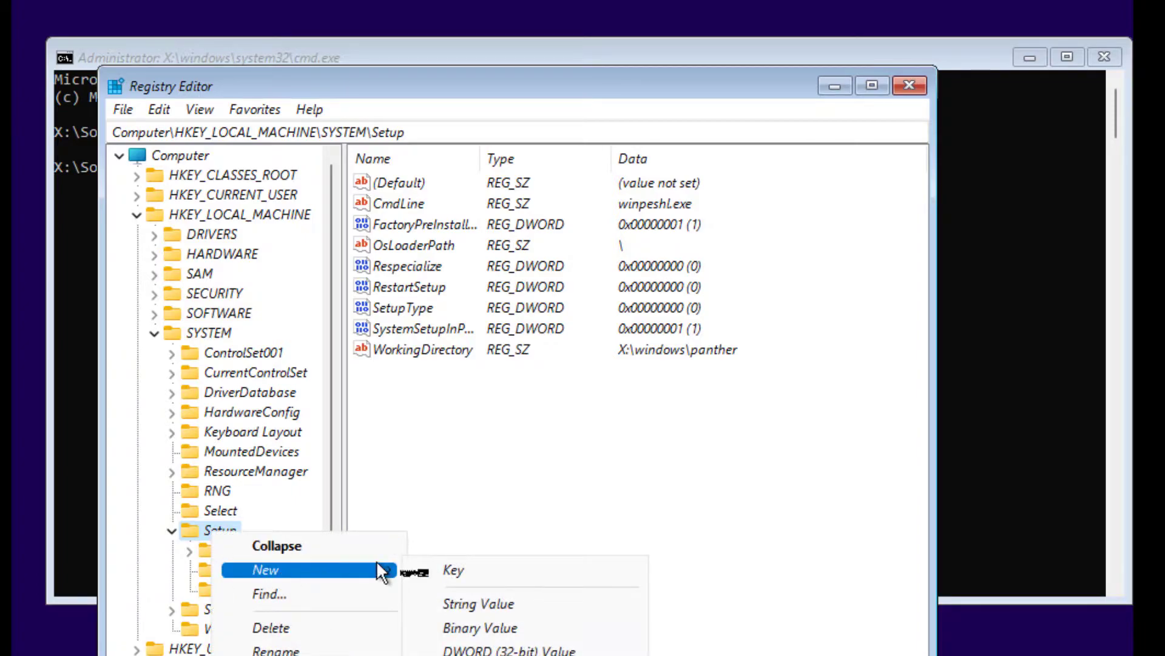
{"action": "left_click", "coordinate": [455, 571]}
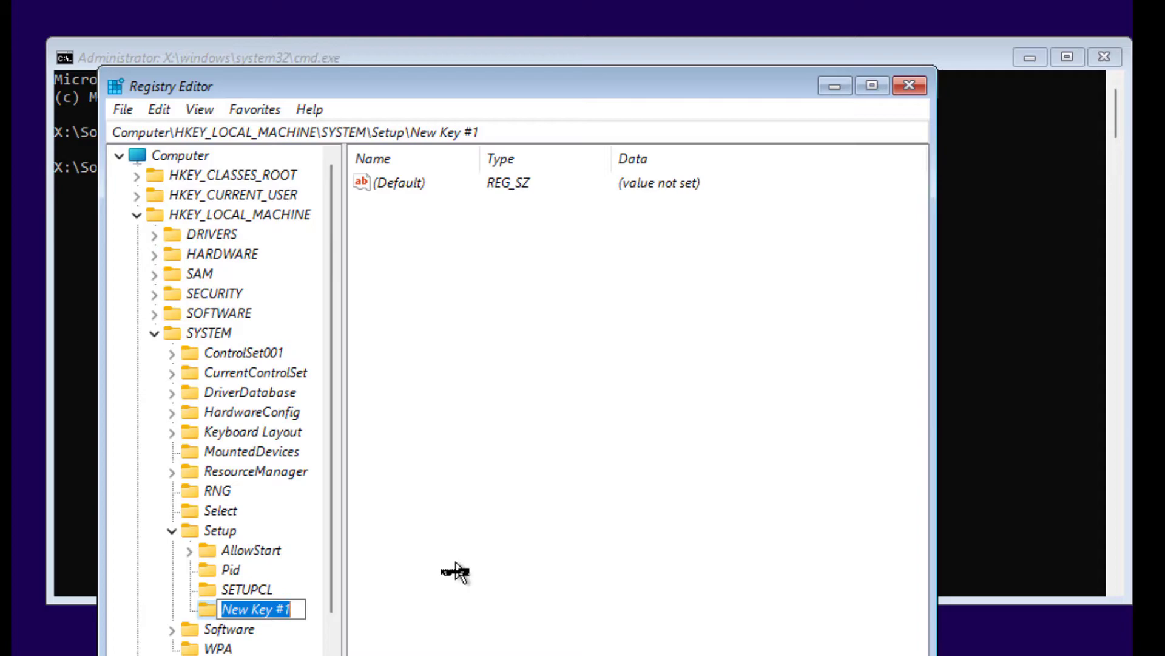
{"action": "type", "text": "LabConfig"}
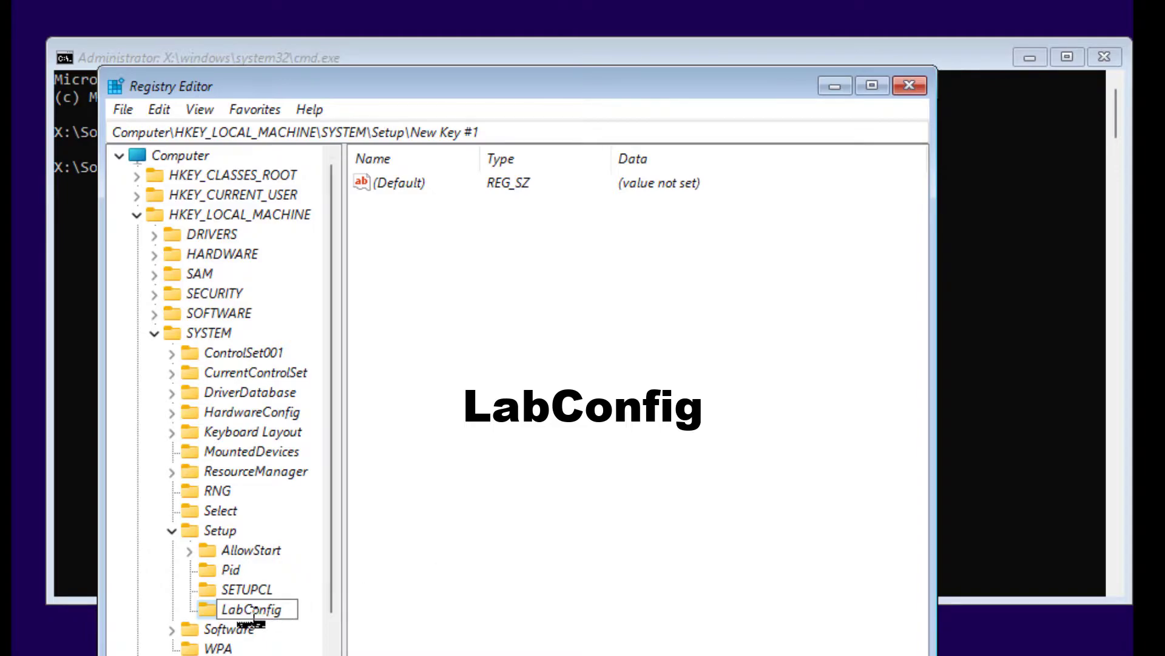
{"action": "key", "text": "Return"}
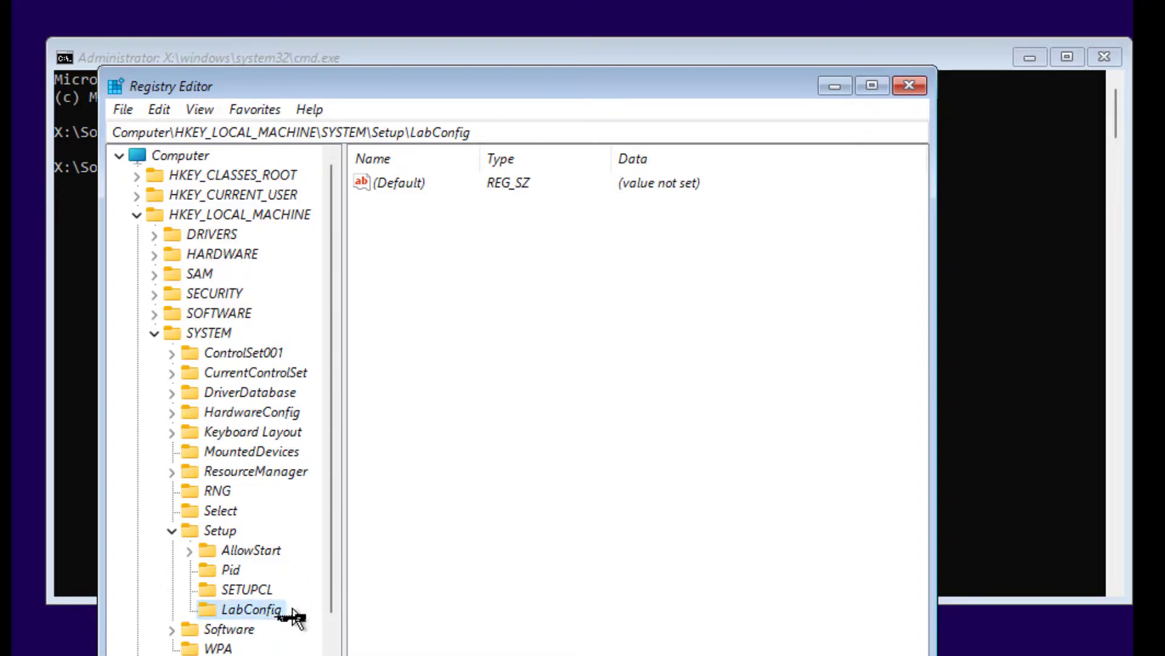
- Add a 32-bit DWORD named BypassTPMCheck to LabConfig and open it to enter data 1
{"action": "left_click", "coordinate": [492, 452]}
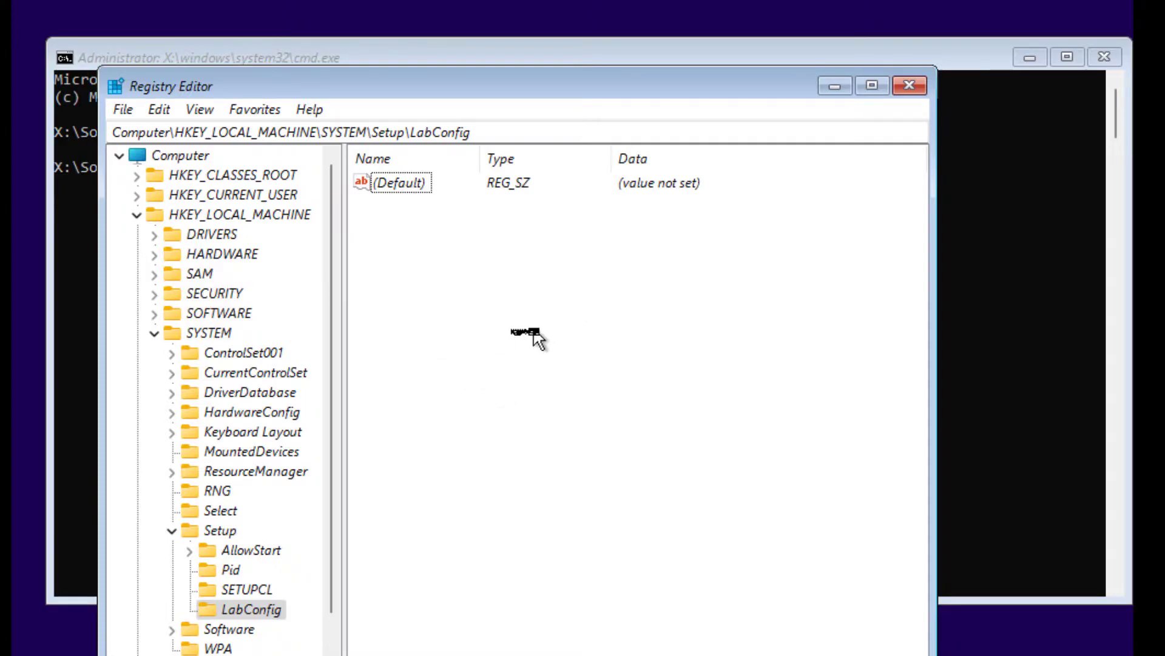
{"action": "right_click", "coordinate": [524, 334]}
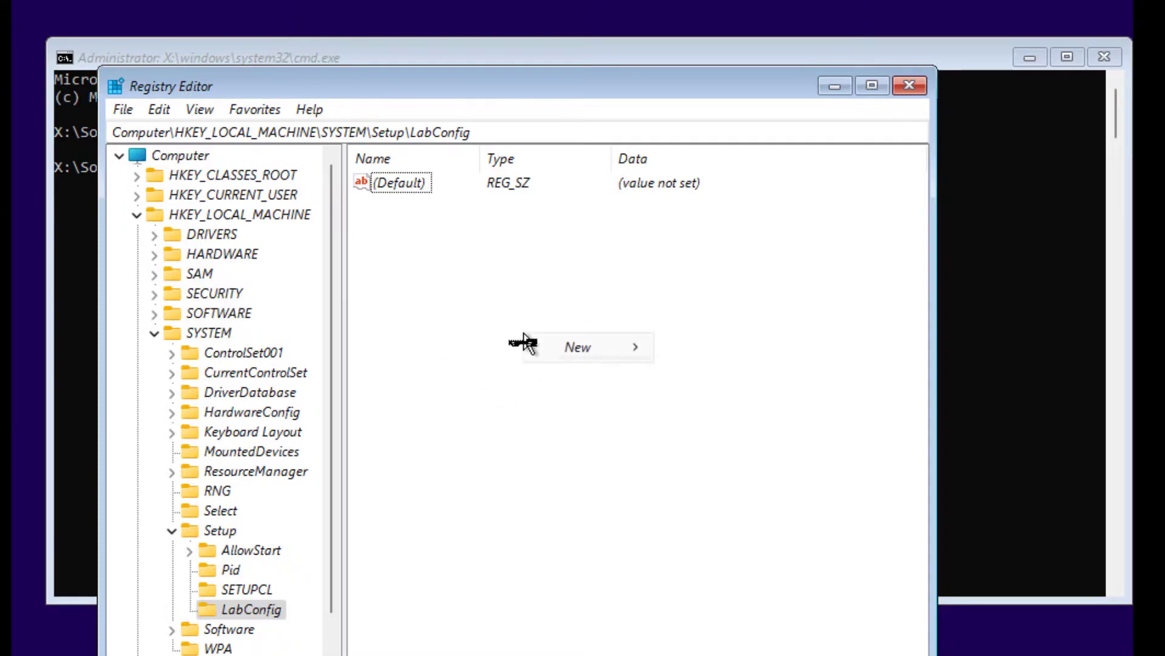
{"action": "mouse_move", "coordinate": [551, 349]}
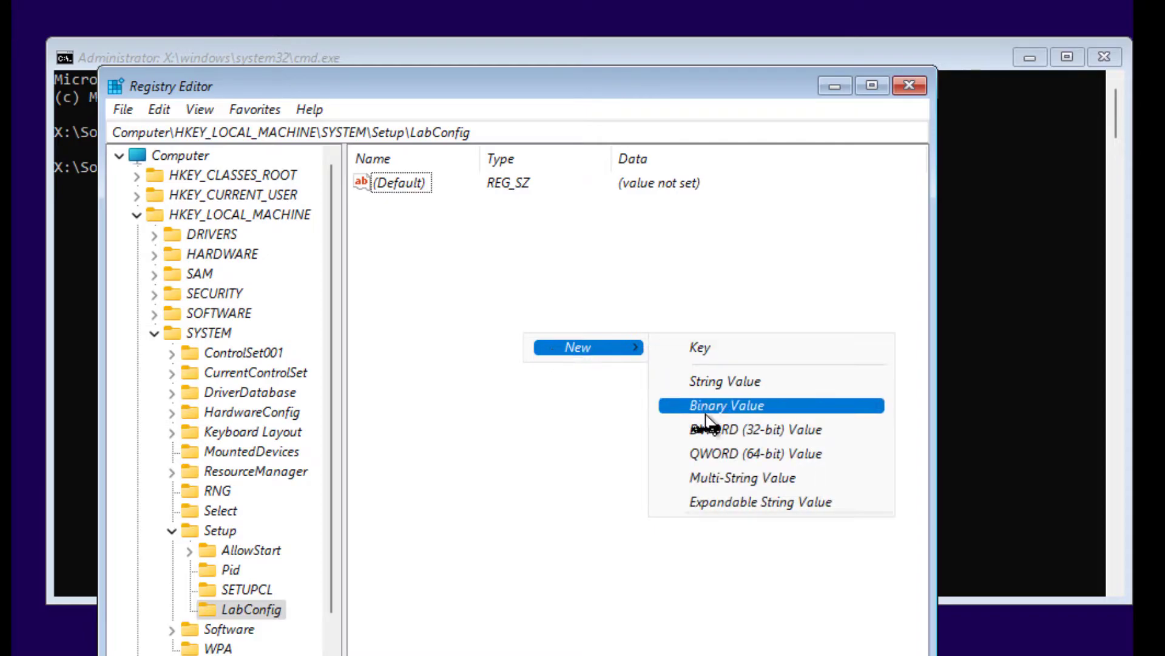
{"action": "left_click", "coordinate": [735, 433]}
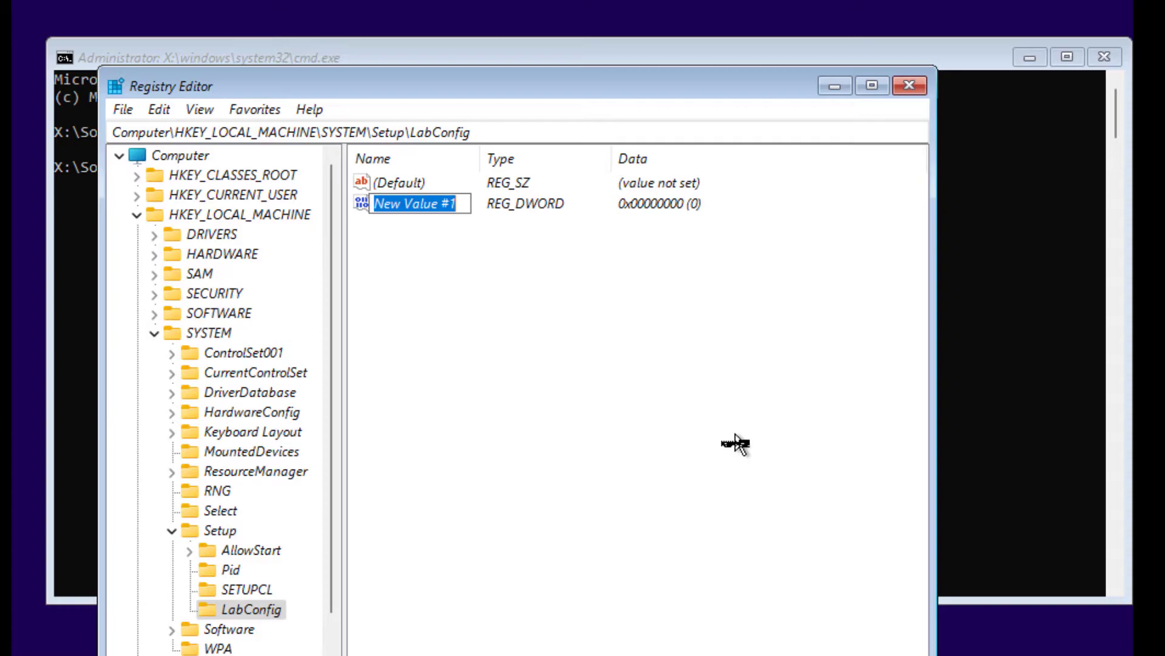
{"action": "type", "text": "Bypa"}
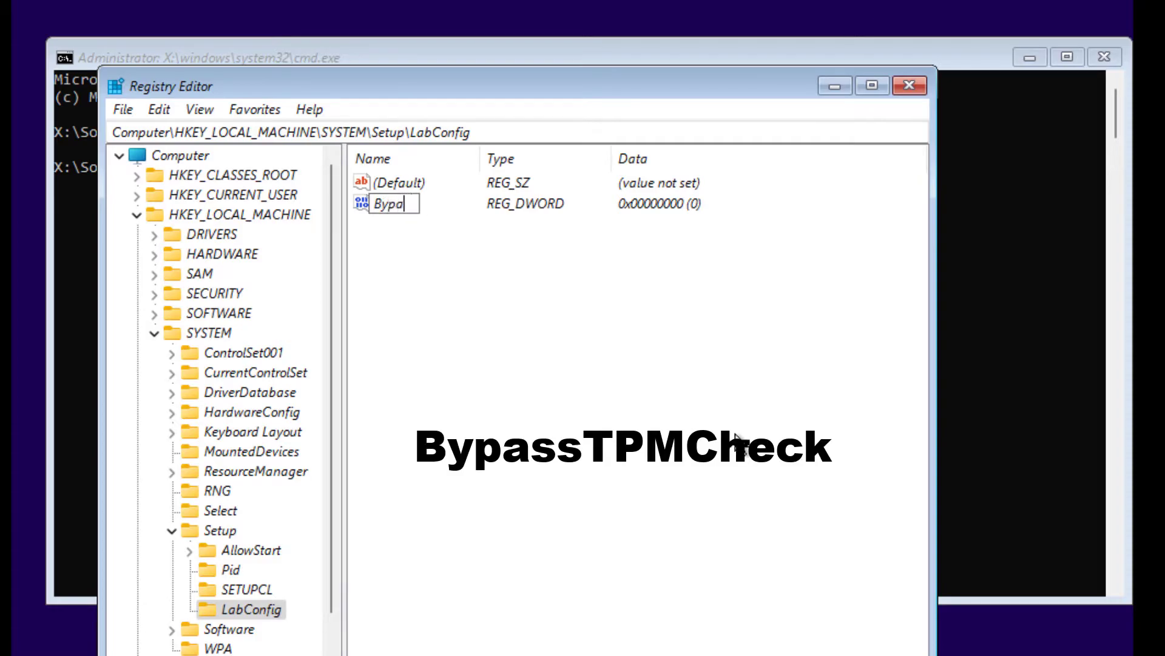
{"action": "type", "text": "ssTPMCheck"}
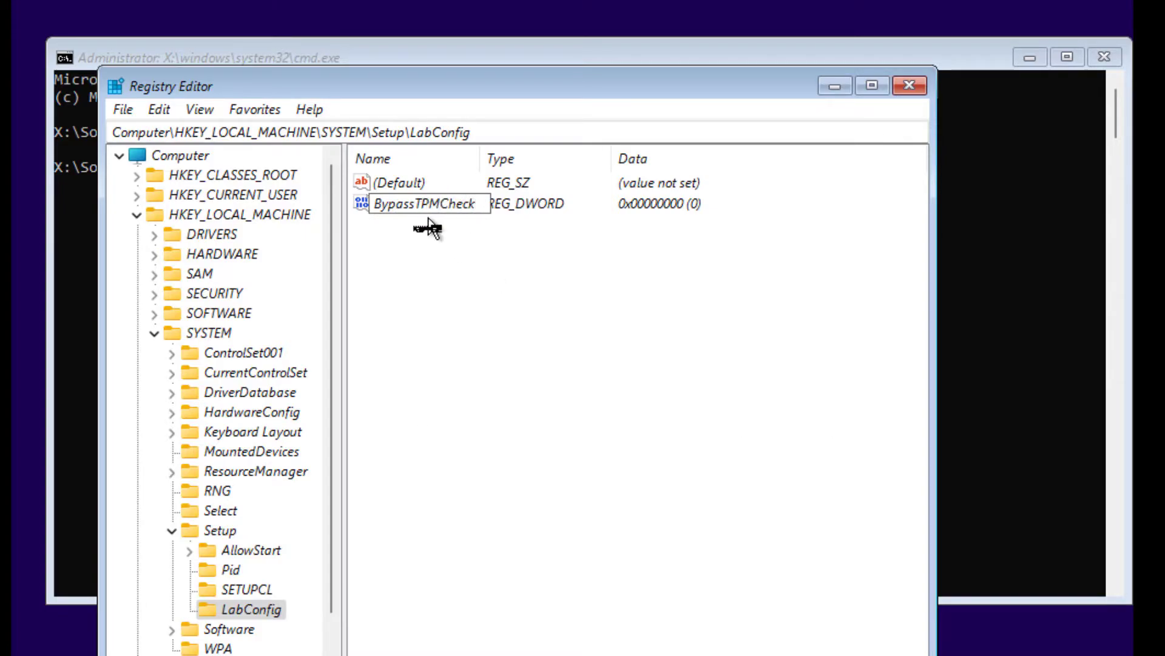
{"action": "key", "text": "Return"}
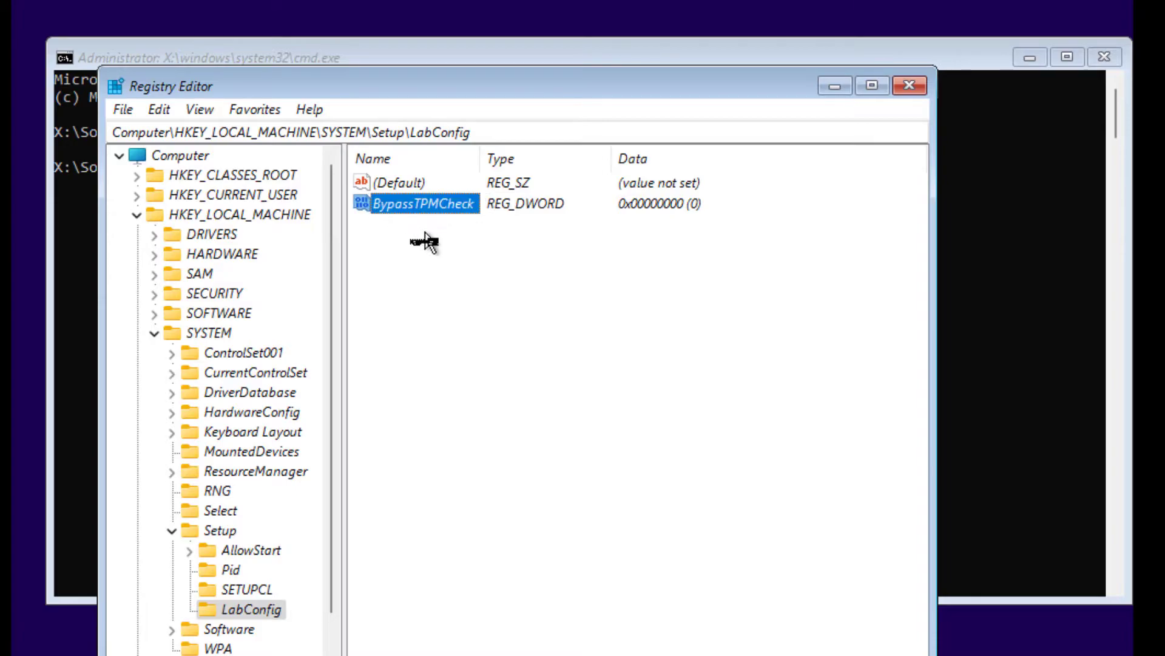
{"action": "double_click", "coordinate": [418, 203]}
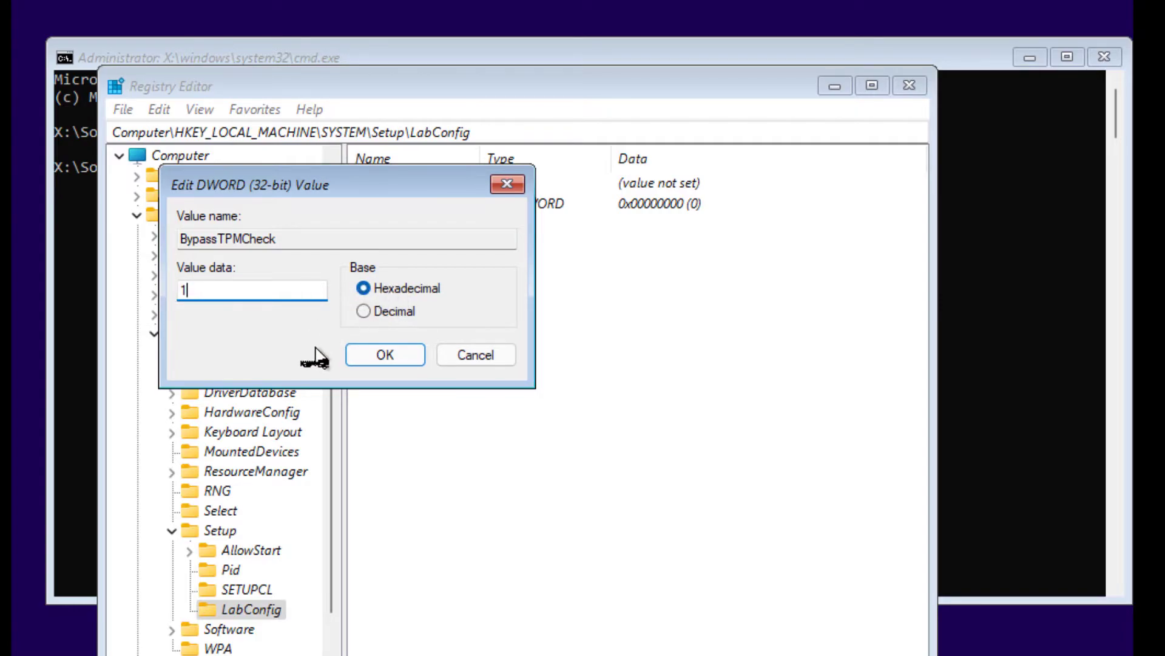
- Save BypassTPMCheck as 1, then add a BypassCPUCheck DWORD with data 1
{"action": "left_click", "coordinate": [384, 355]}
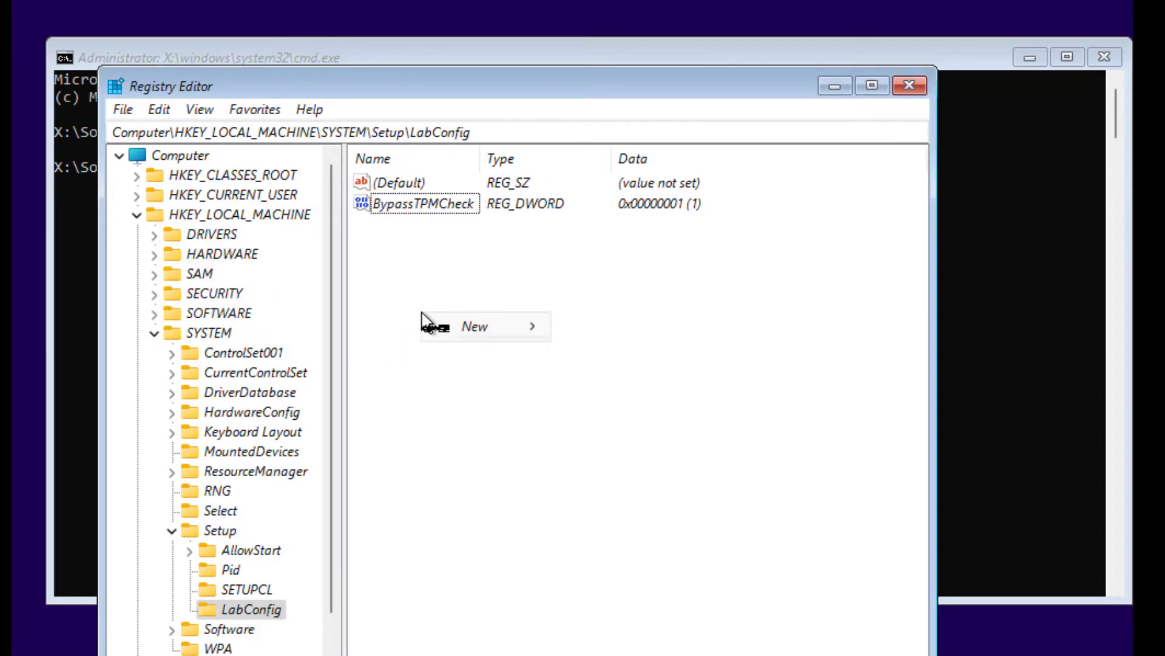
{"action": "mouse_move", "coordinate": [471, 326]}
{"action": "left_click", "coordinate": [598, 409]}
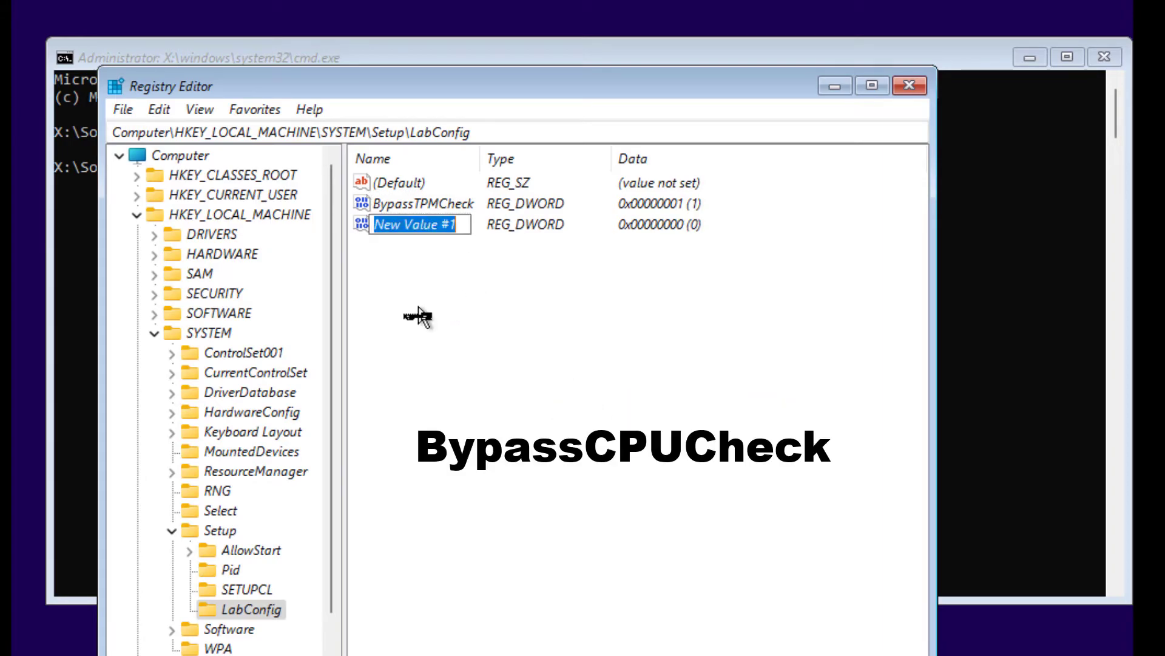
{"action": "type", "text": "Bypass"}
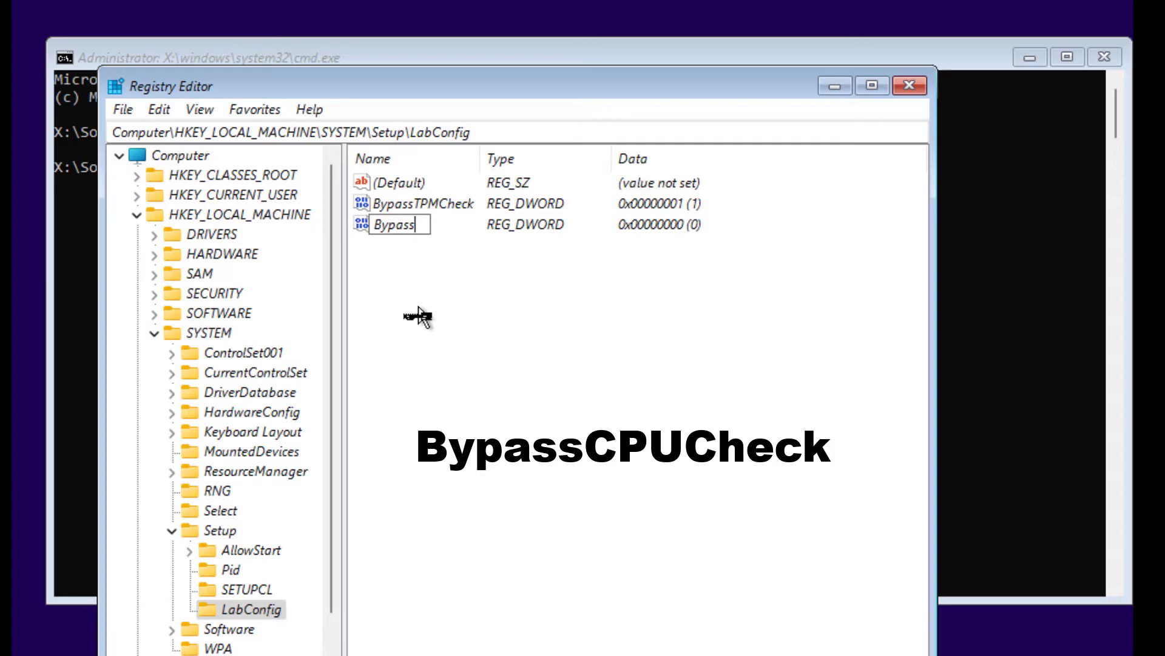
{"action": "type", "text": "CPUCheck"}
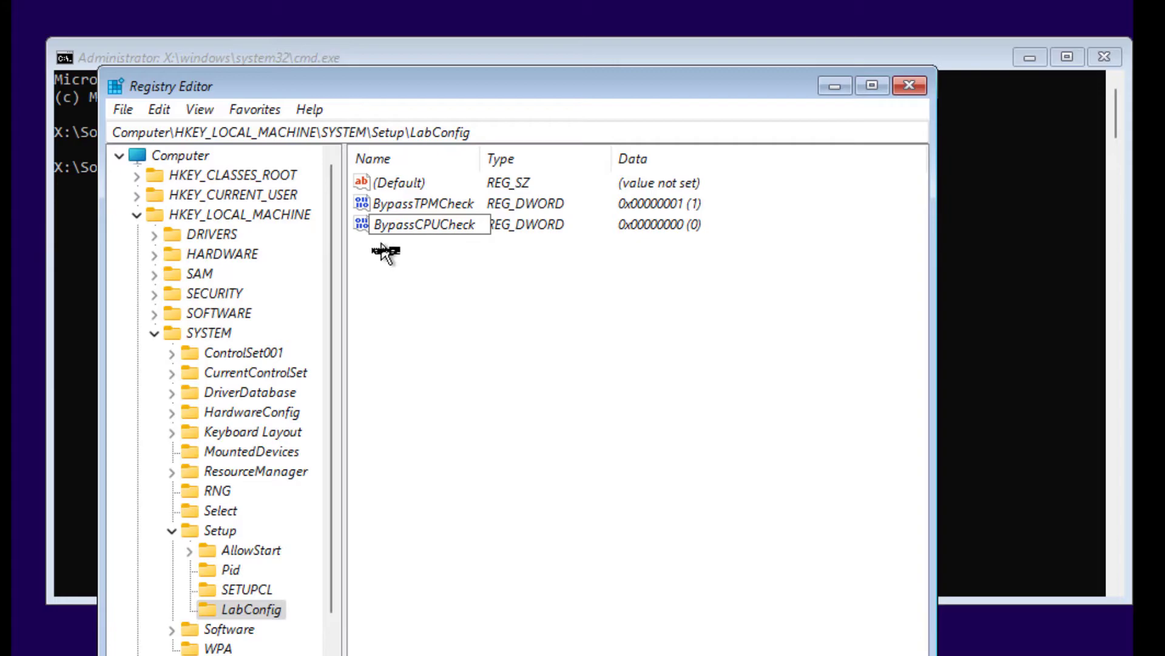
{"action": "key", "text": "Return"}
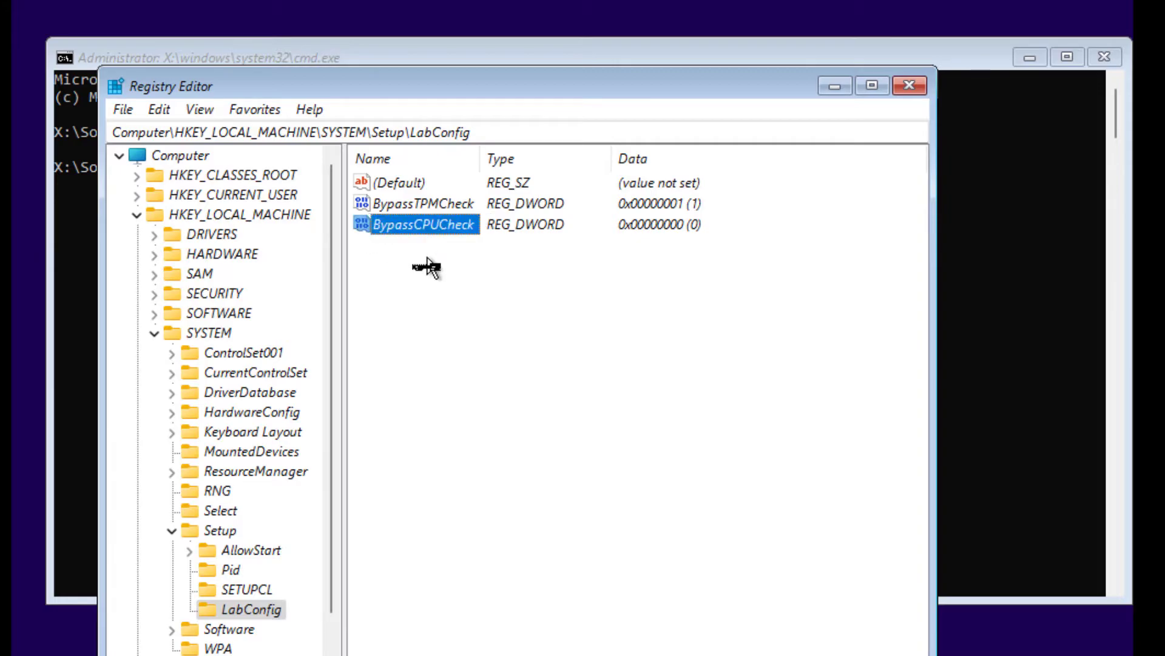
{"action": "double_click", "coordinate": [415, 225]}
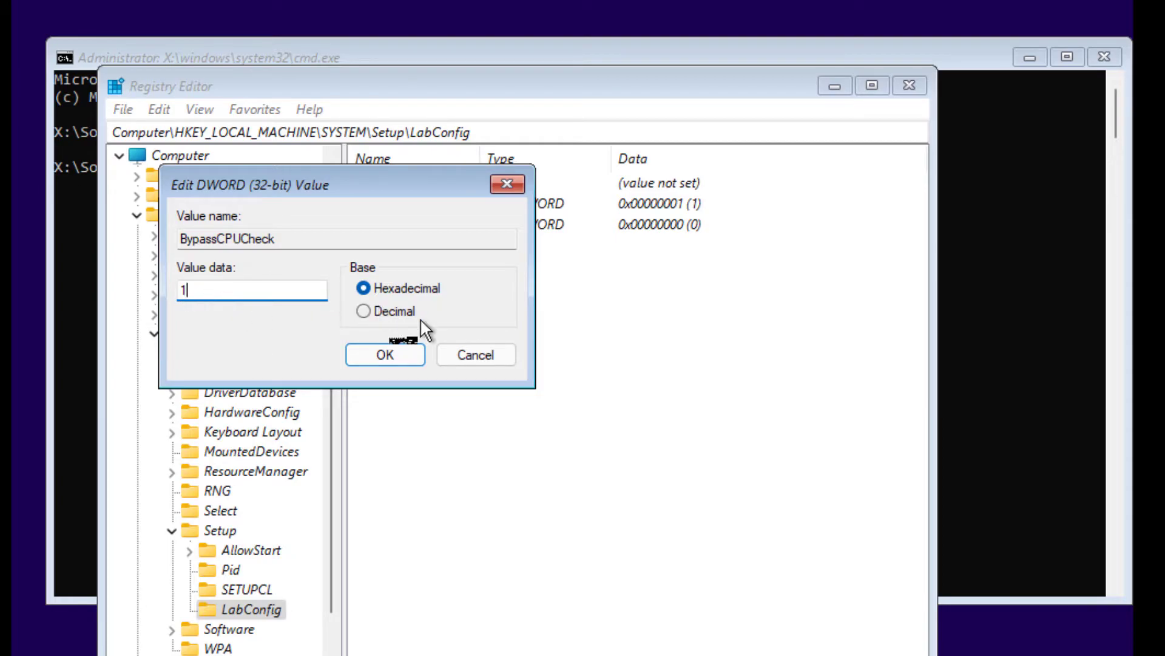
{"action": "left_click", "coordinate": [385, 355]}
- Create the 32-bit DWORD BypassRAMCheck in LabConfig and set its value data to 1
{"action": "right_click", "coordinate": [474, 358]}
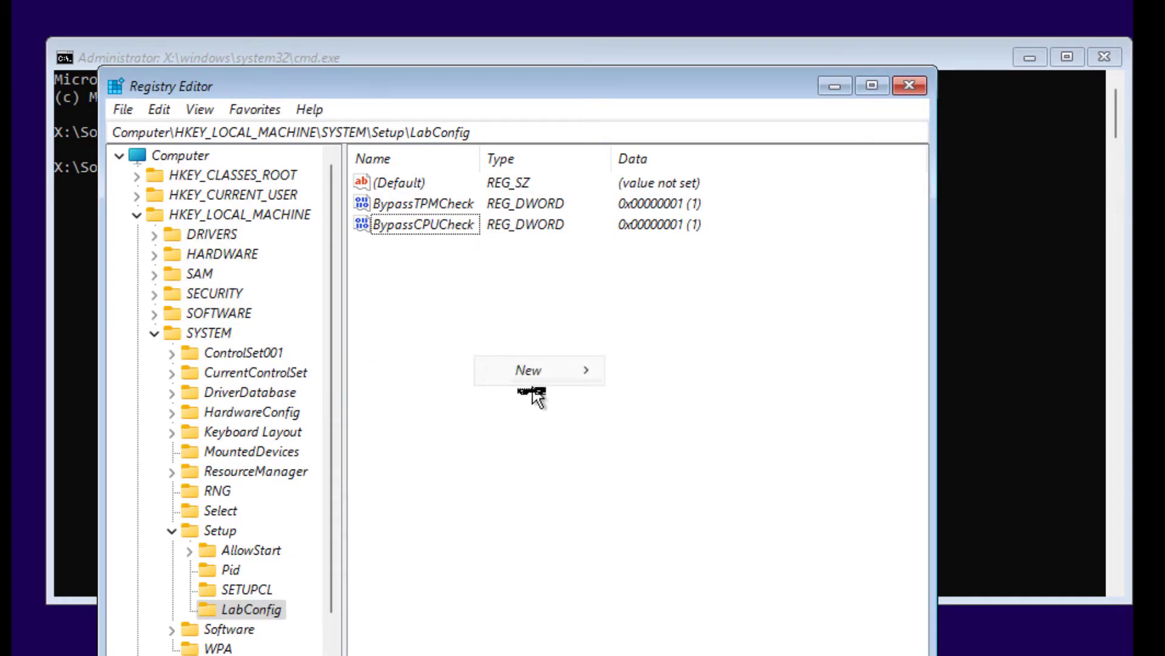
{"action": "mouse_move", "coordinate": [534, 372]}
{"action": "left_click", "coordinate": [698, 452]}
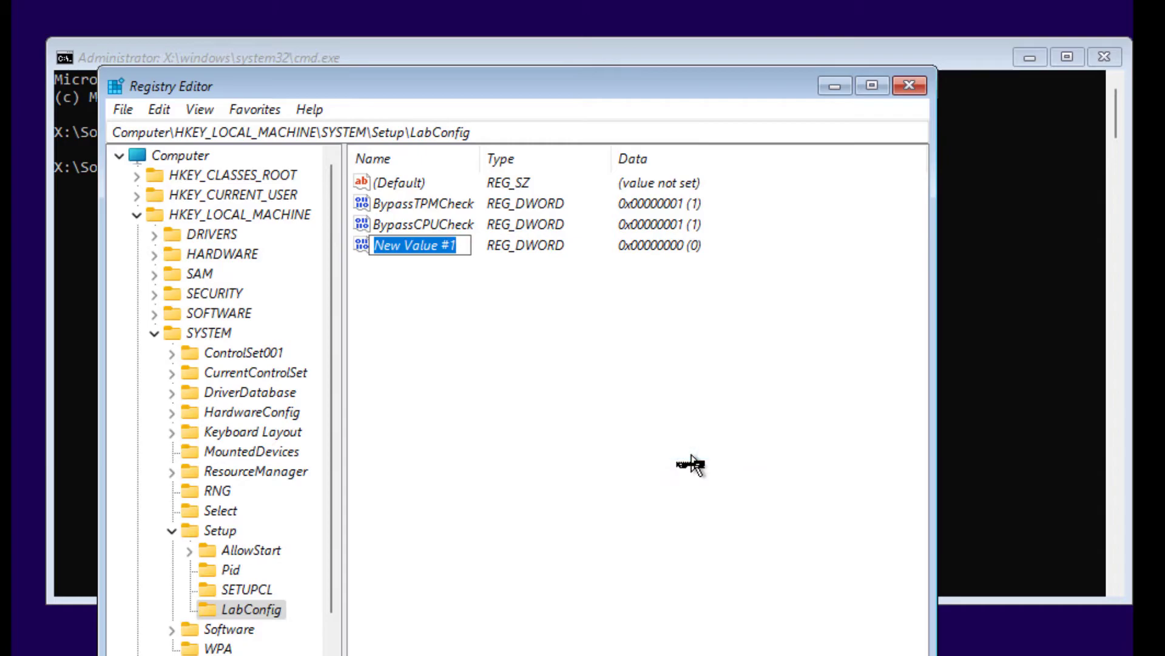
{"action": "type", "text": "Bypa"}
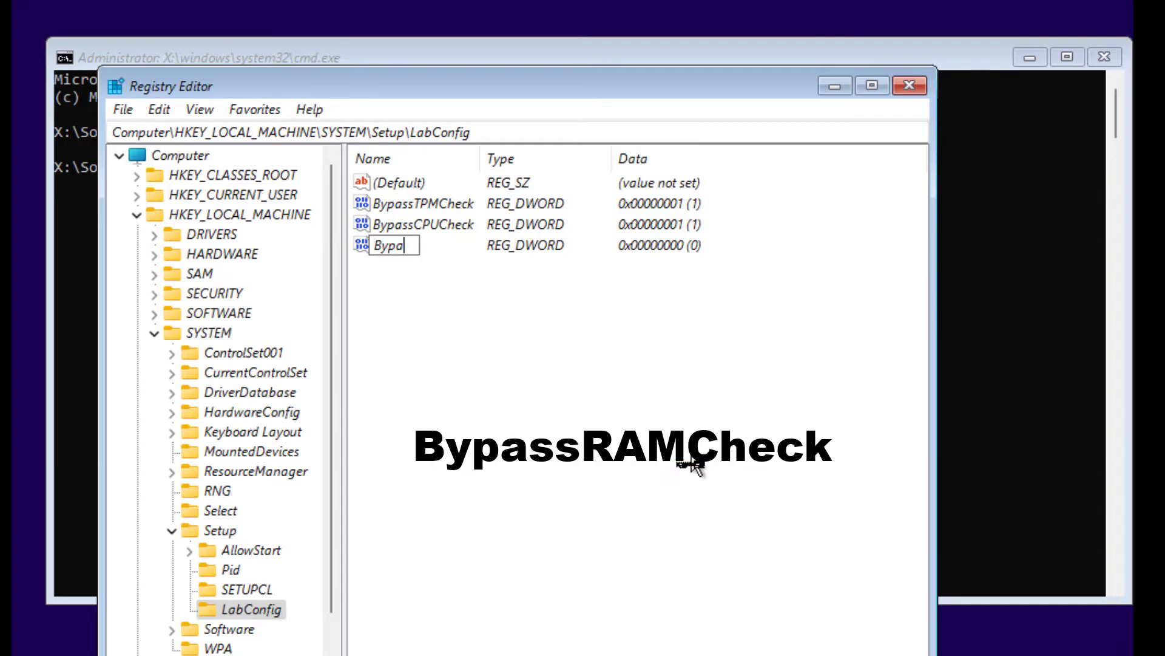
{"action": "type", "text": "ssRAMCheck"}
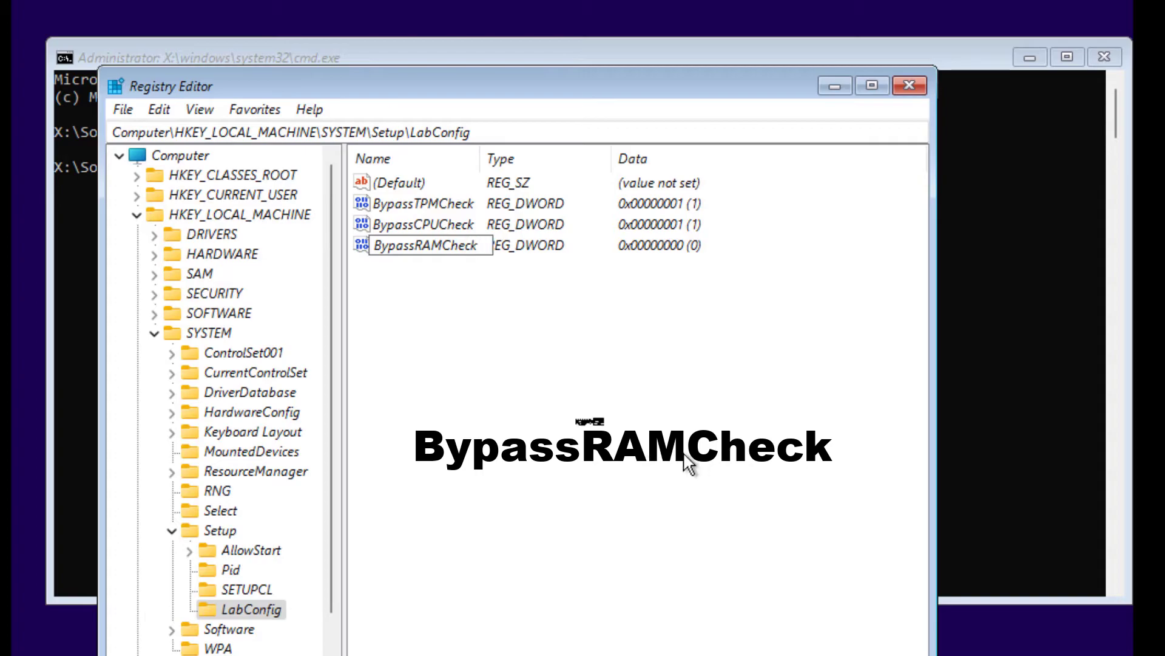
{"action": "key", "text": "Return"}
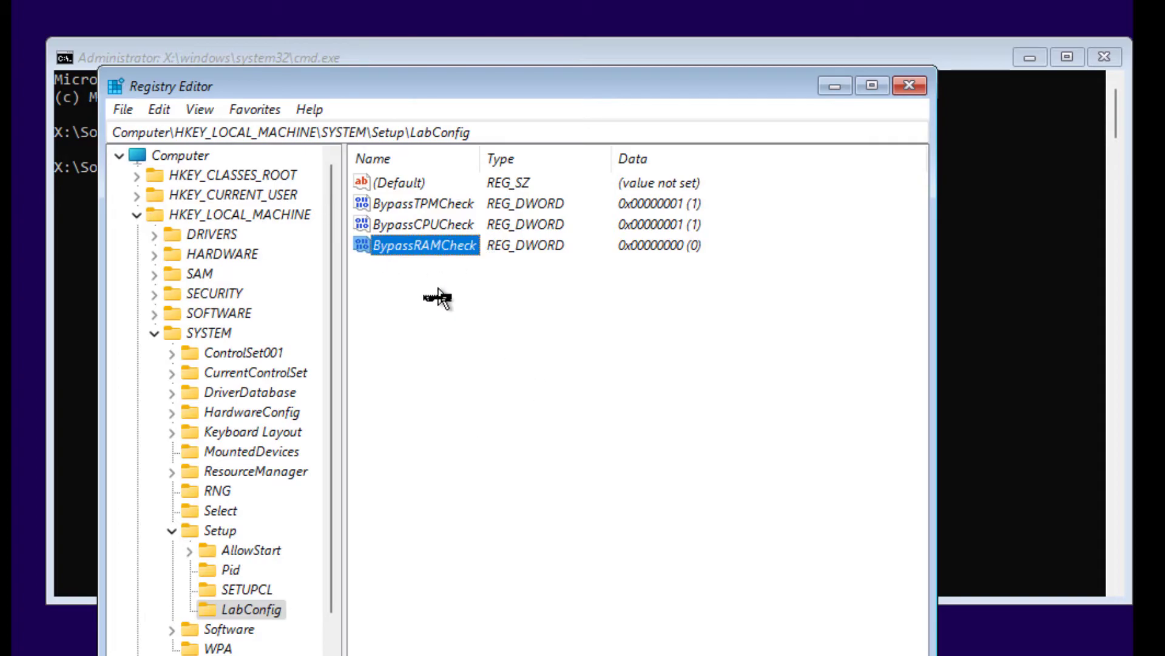
{"action": "double_click", "coordinate": [419, 245]}
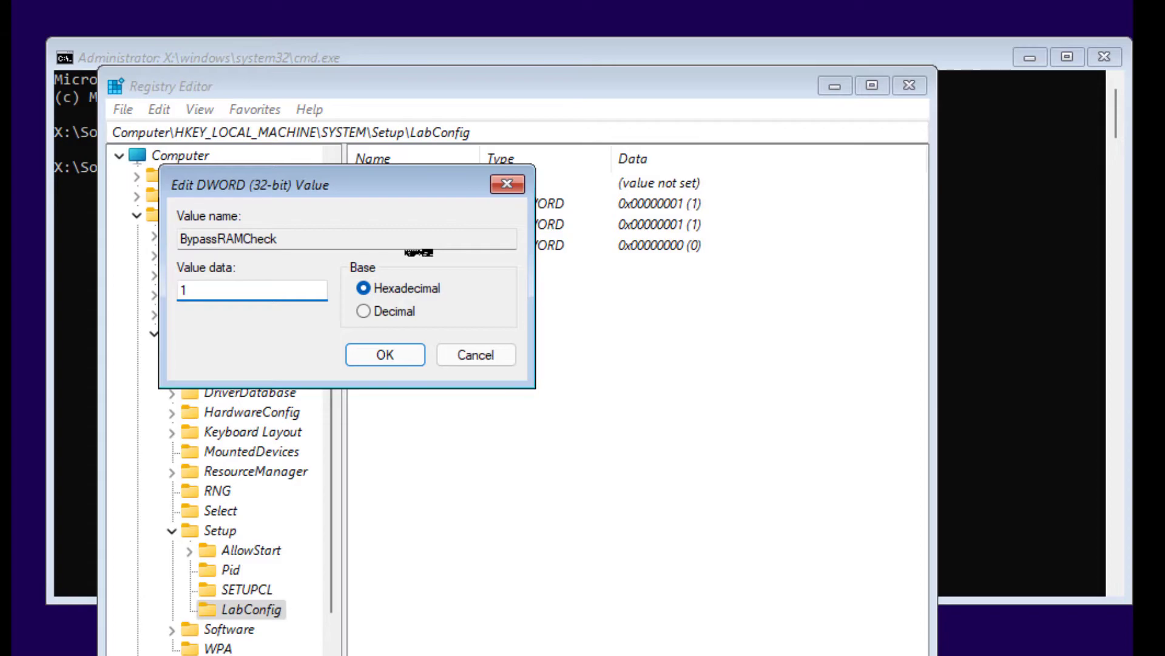
{"action": "type", "text": "1"}
{"action": "left_click", "coordinate": [387, 358]}
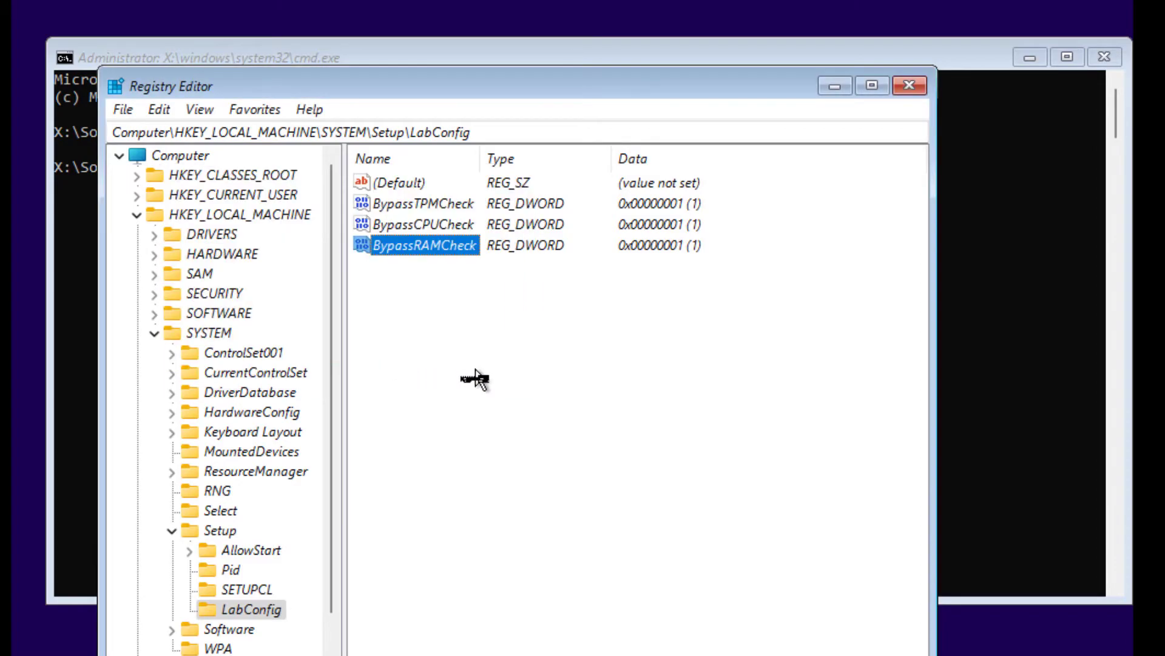
- Create the 32-bit DWORD BypassSecureBootCheck in LabConfig and set its value data to 1
{"action": "right_click", "coordinate": [475, 379]}
{"action": "mouse_move", "coordinate": [510, 388]}
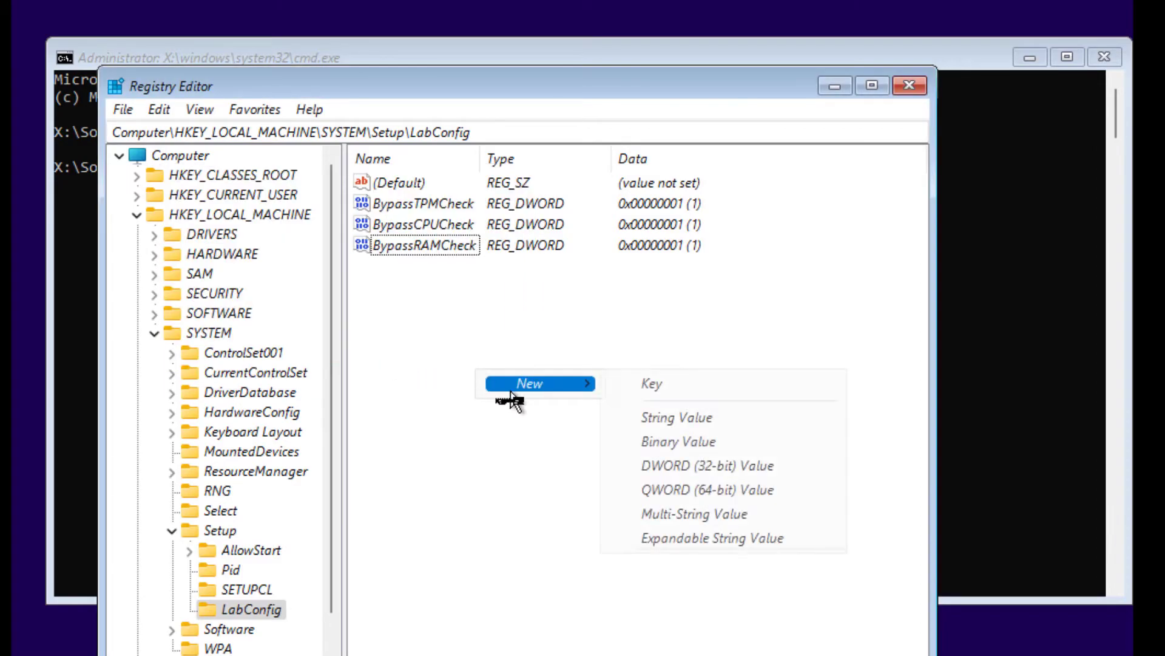
{"action": "left_click", "coordinate": [631, 466]}
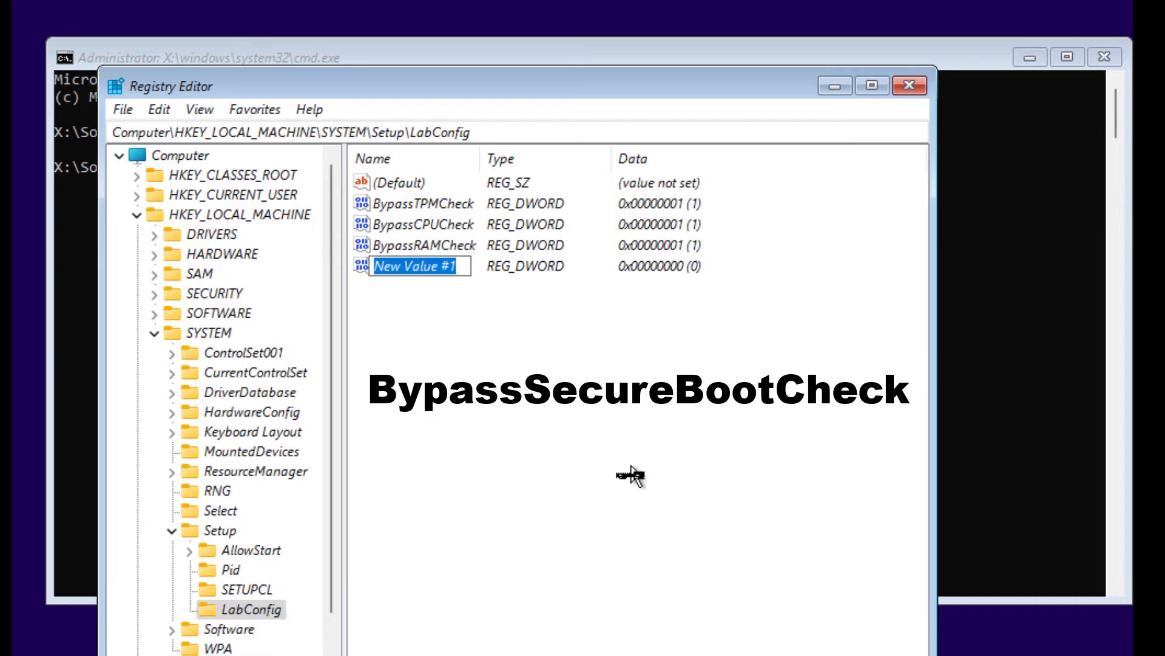
{"action": "type", "text": "Bypass"}
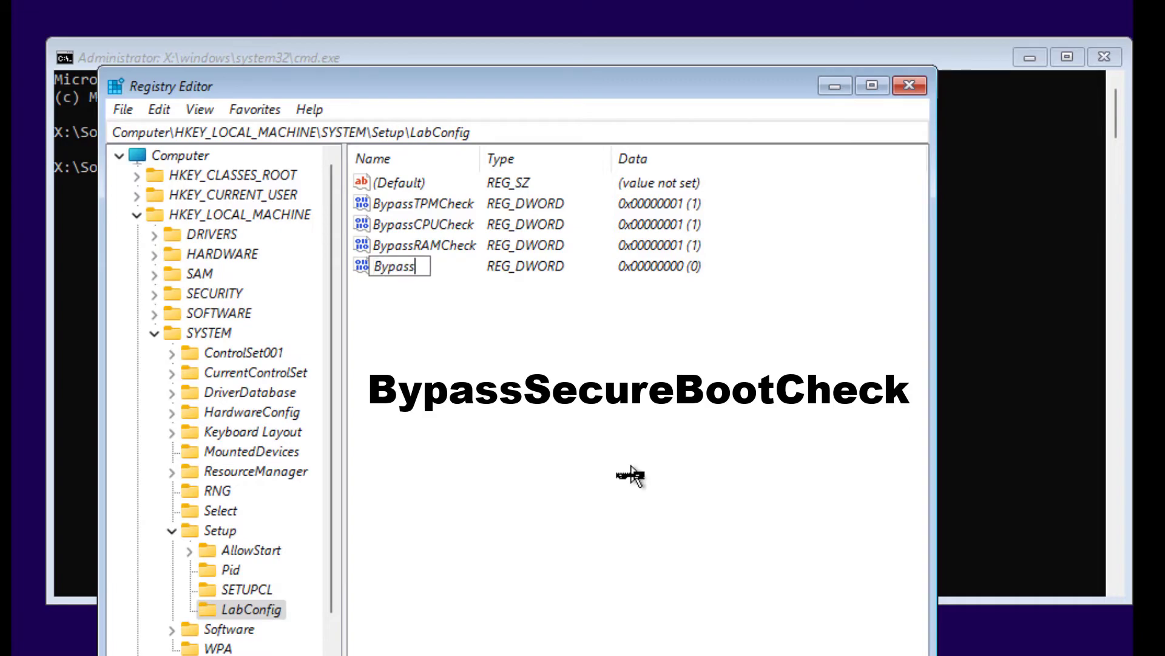
{"action": "type", "text": "SecureBo"}
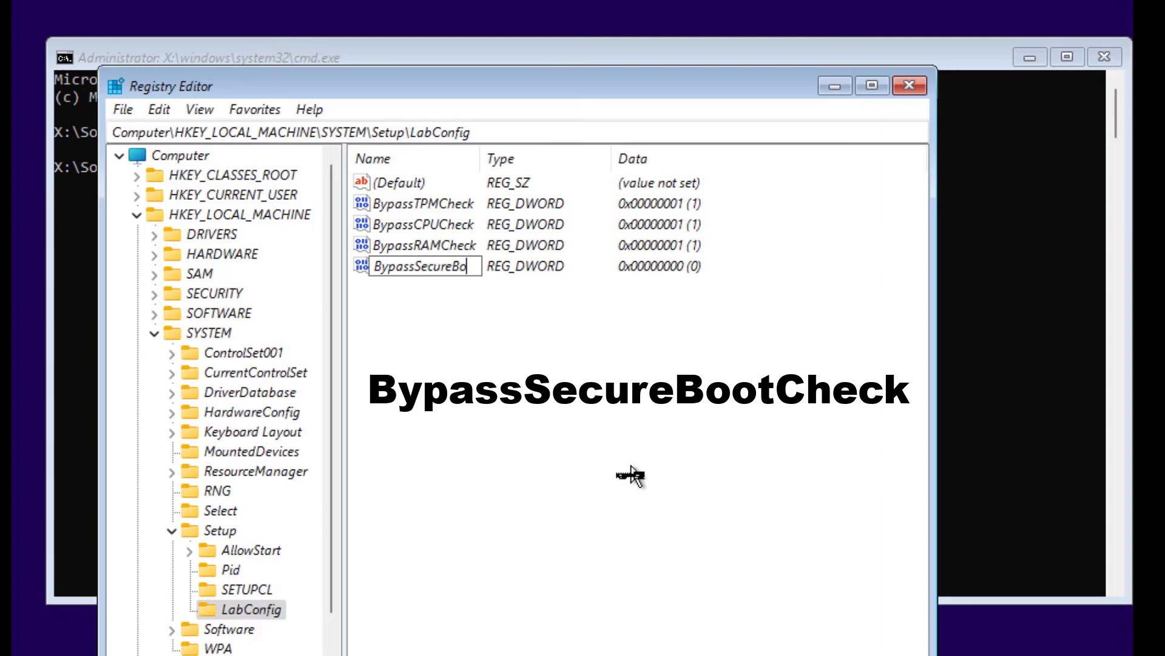
{"action": "type", "text": "otCheck"}
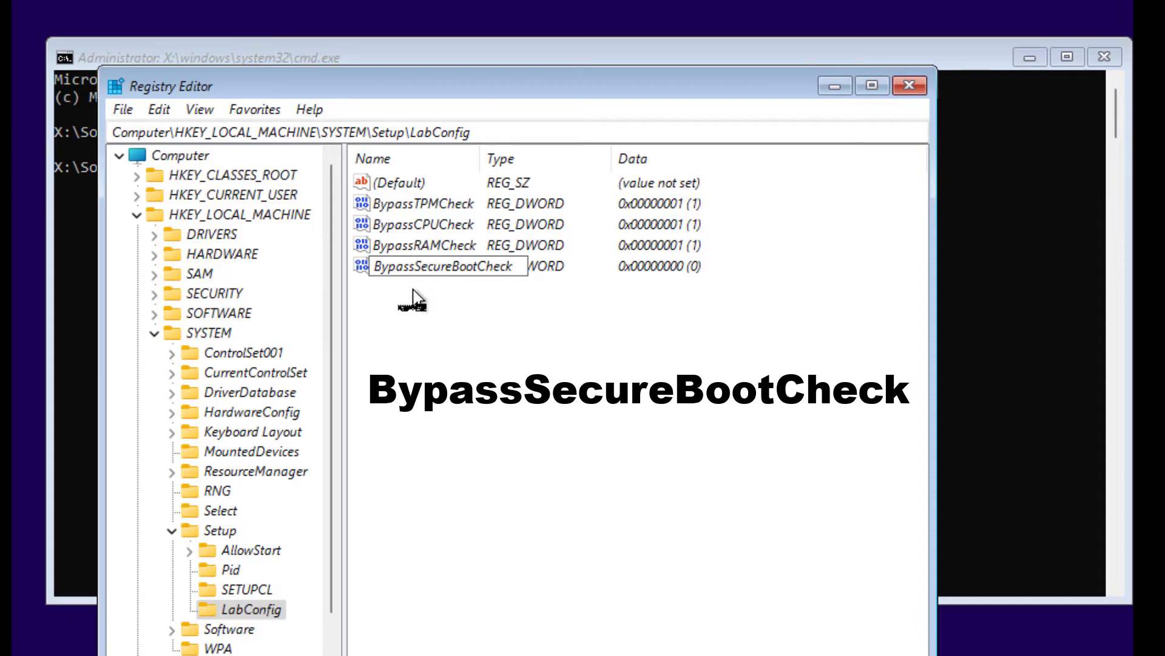
{"action": "key", "text": "Return"}
{"action": "double_click", "coordinate": [412, 271]}
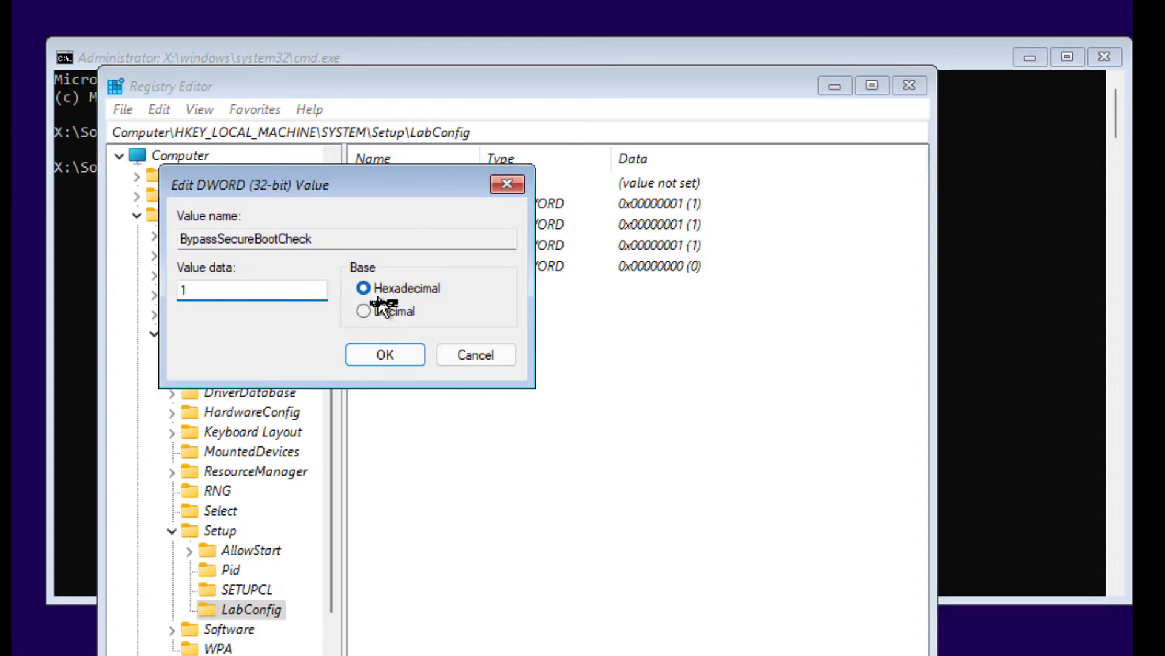
{"action": "left_click", "coordinate": [388, 357]}
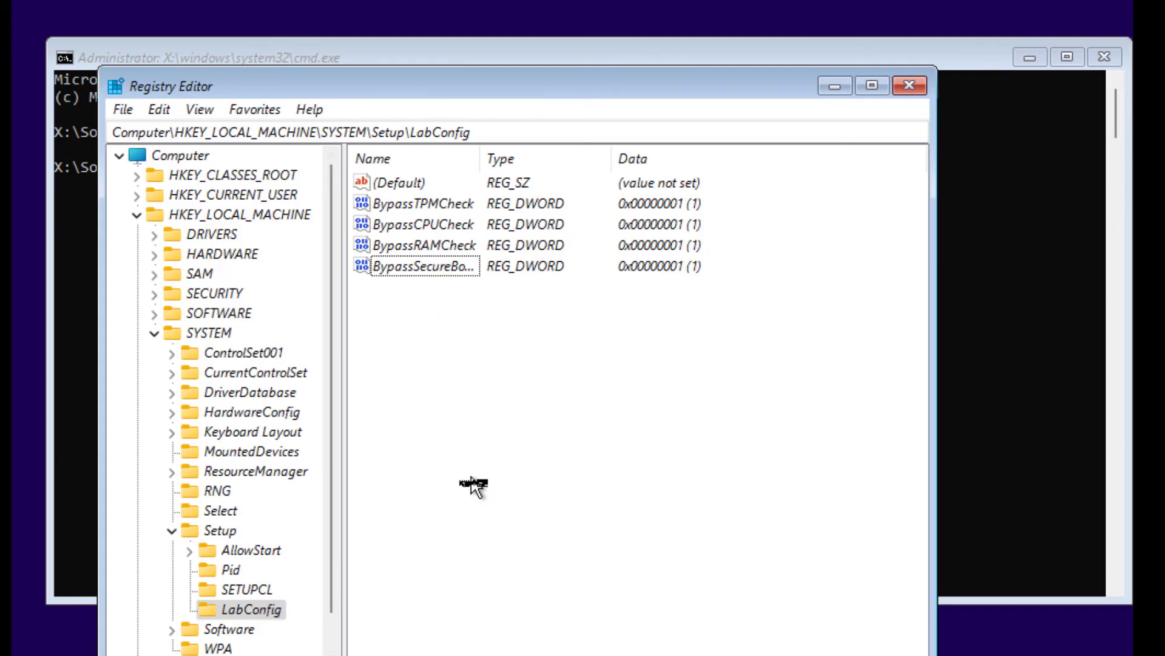
- Close Registry Editor and Command Prompt, then start the installation with Install now
{"action": "left_click", "coordinate": [909, 86]}
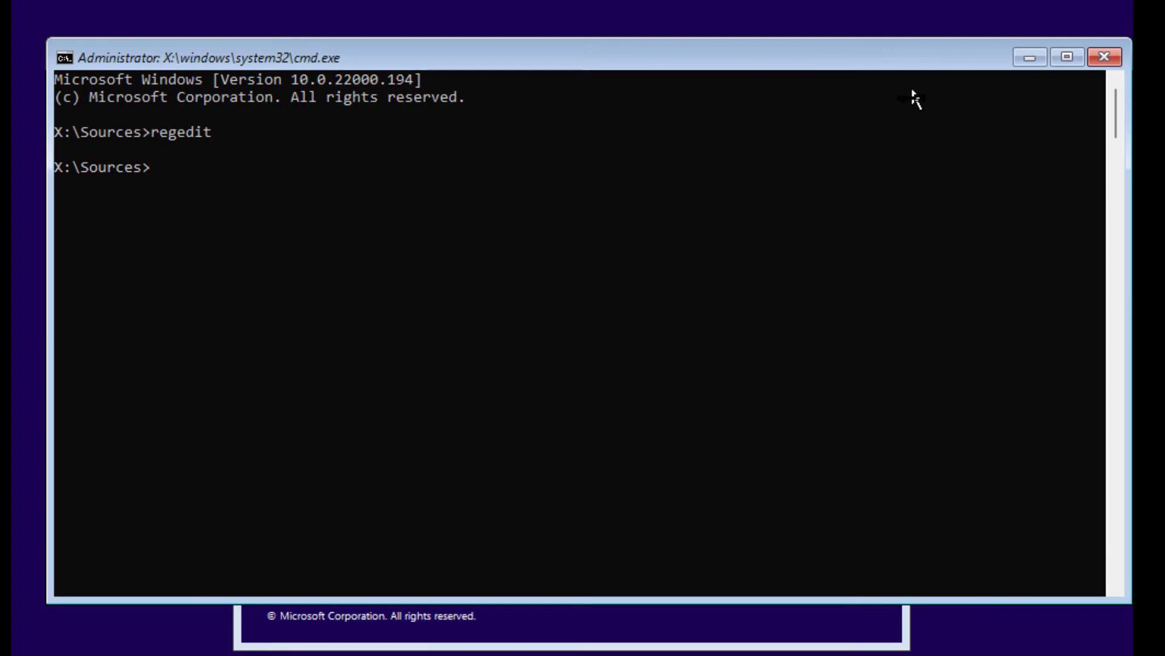
{"action": "left_click", "coordinate": [1104, 58]}
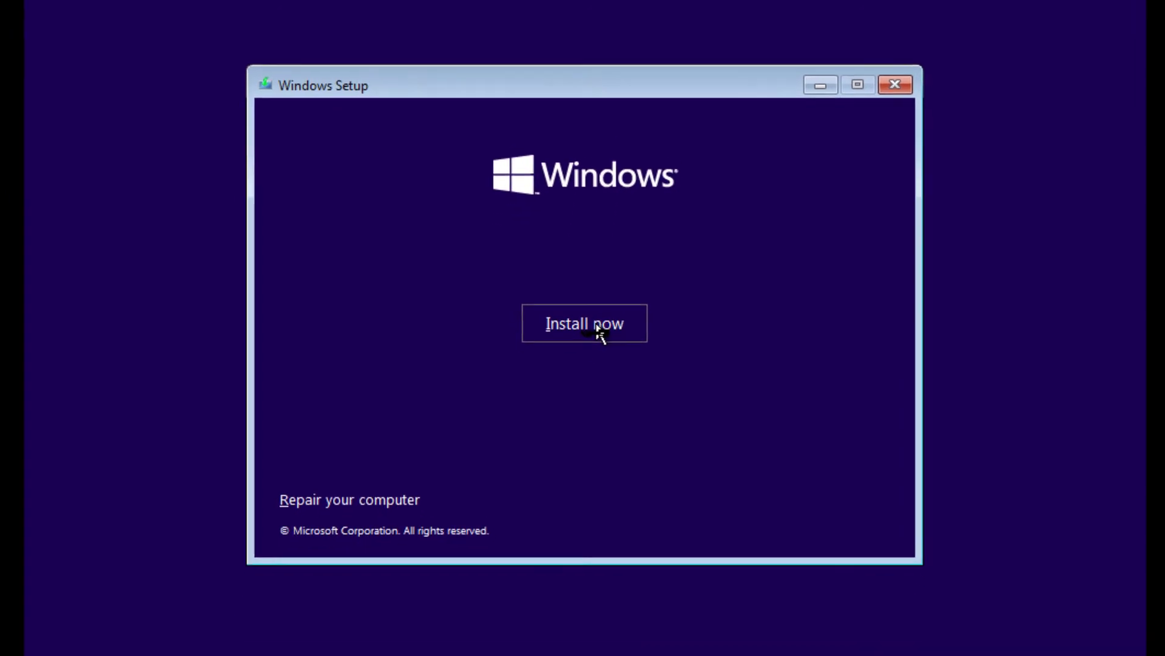
{"action": "left_click", "coordinate": [600, 328]}
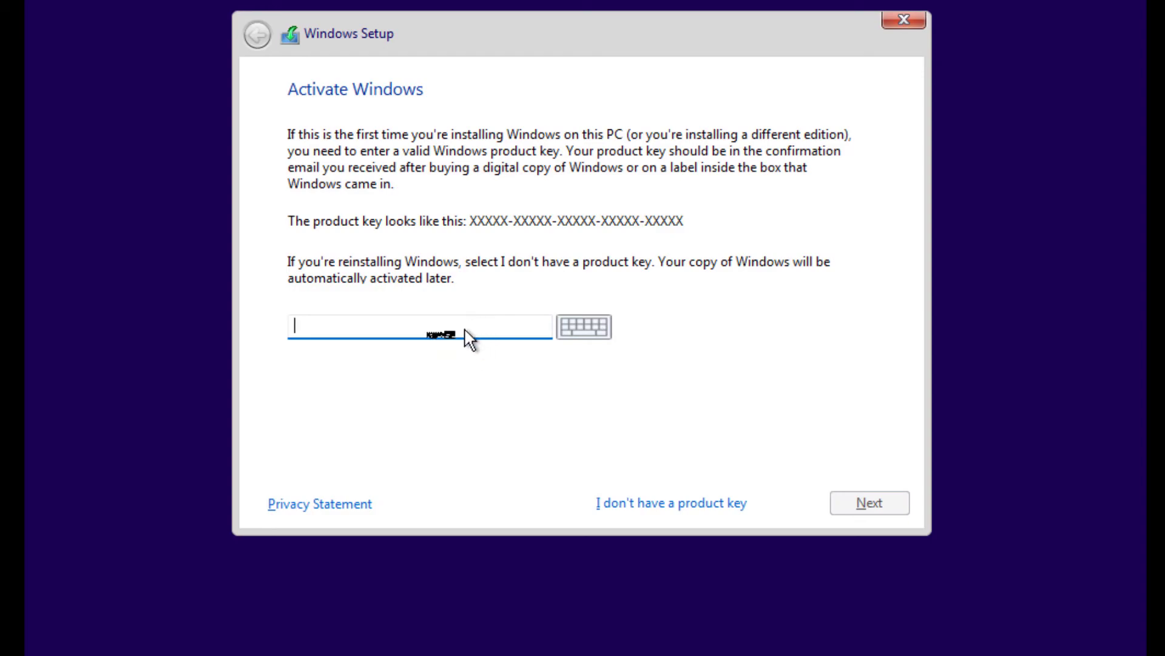
- Skip the product key, choose Windows 11 Pro, accept the license, and install Custom onto Drive 0
{"action": "left_click", "coordinate": [632, 508]}
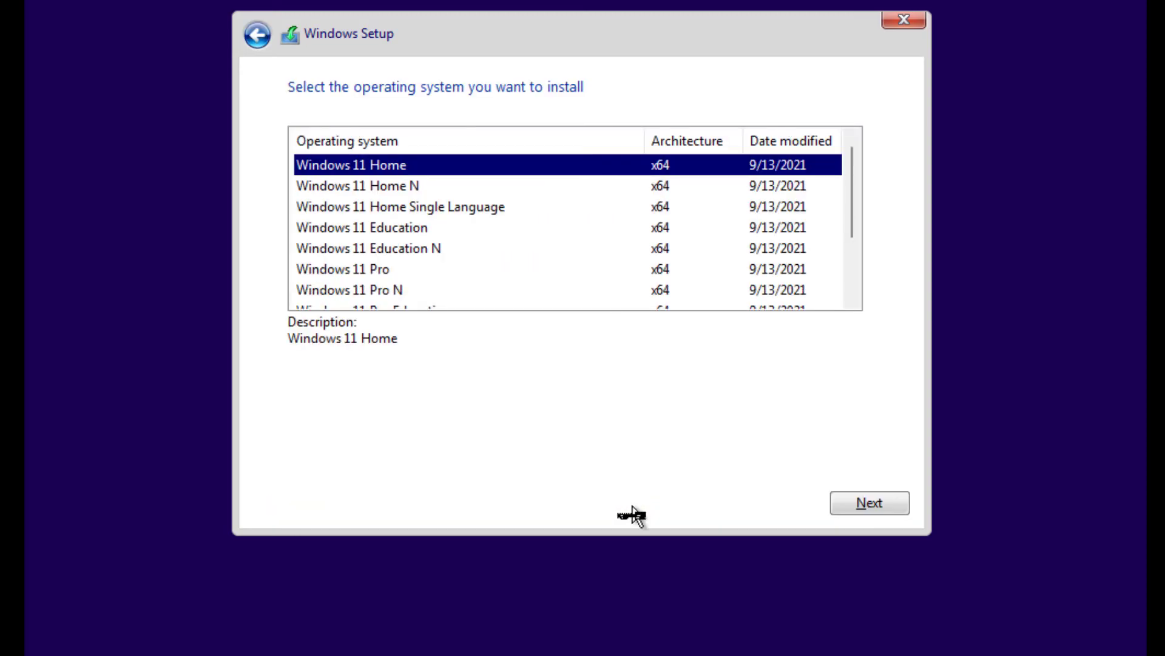
{"action": "left_click", "coordinate": [340, 271]}
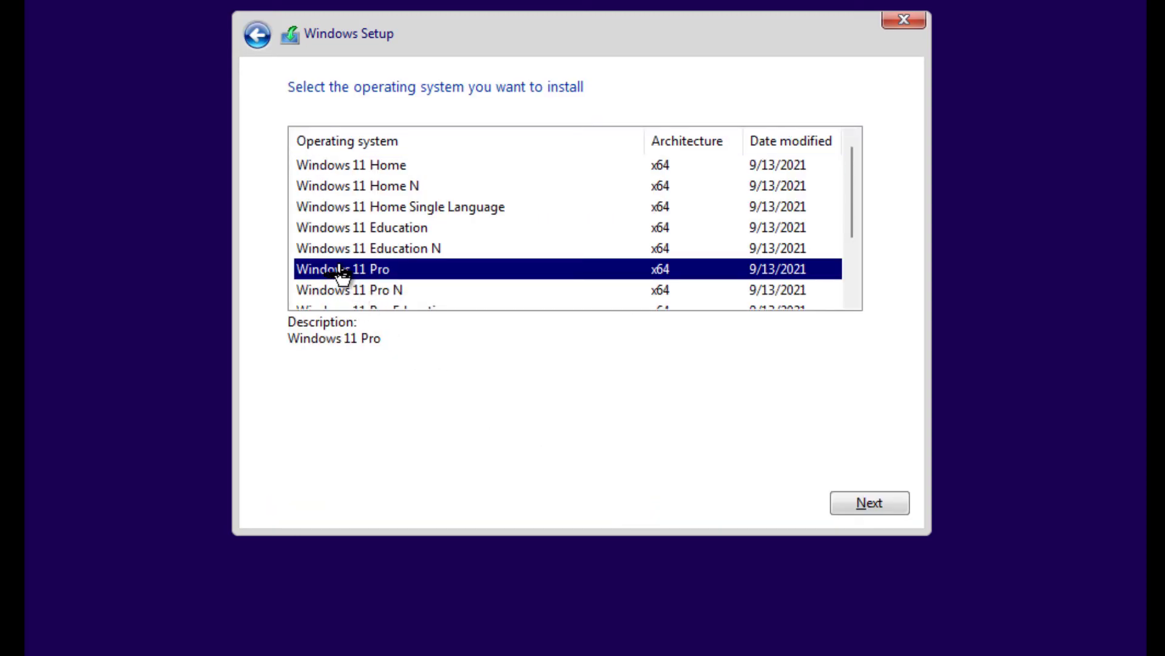
{"action": "left_click", "coordinate": [864, 512]}
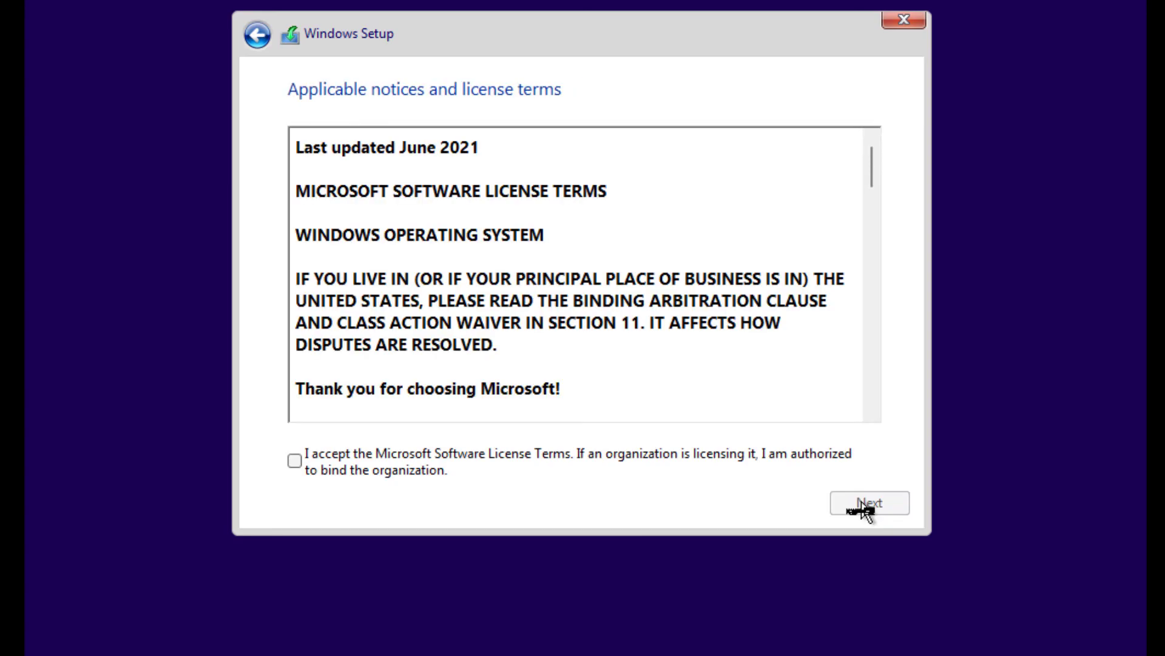
{"action": "left_click", "coordinate": [295, 461]}
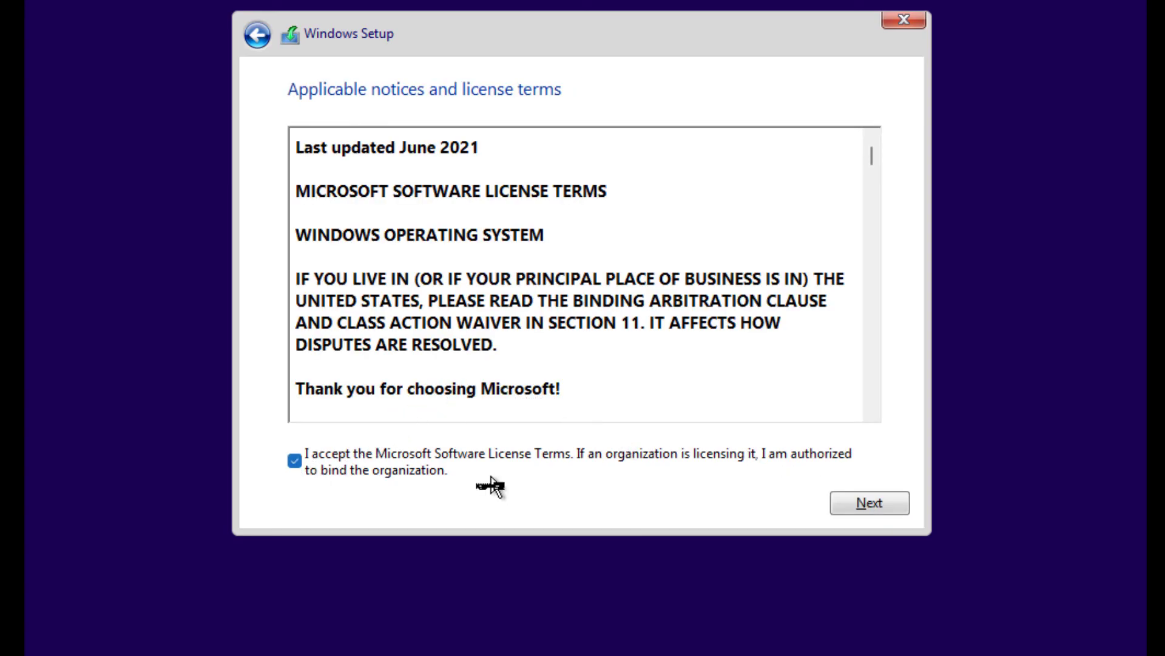
{"action": "left_click", "coordinate": [877, 506]}
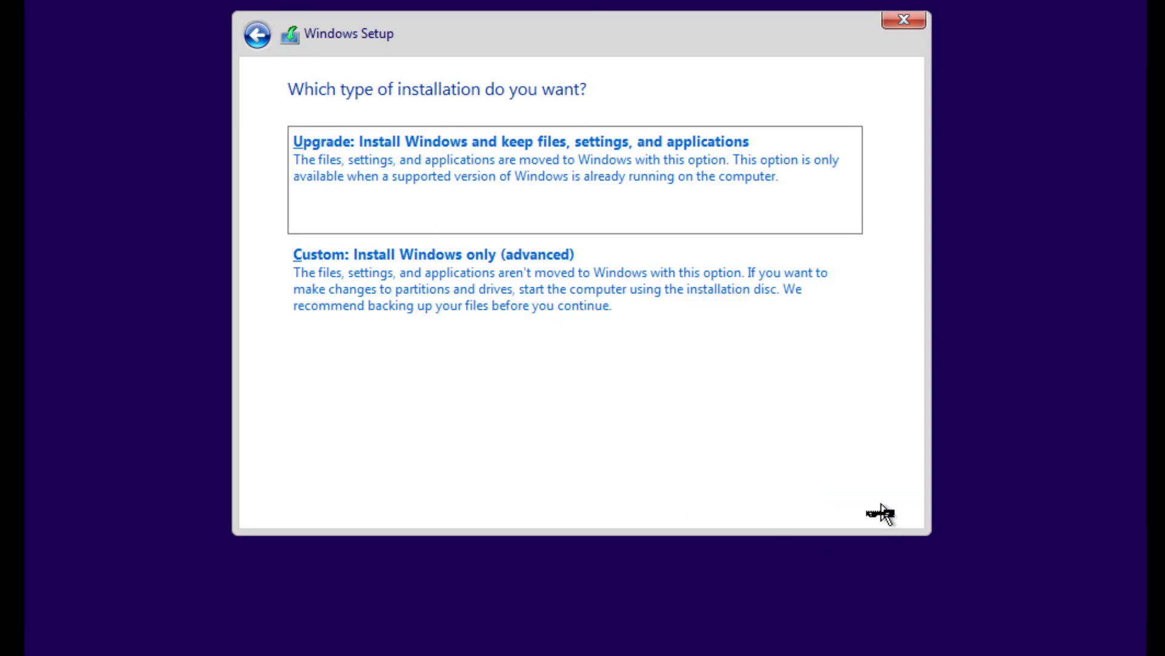
{"action": "left_click", "coordinate": [472, 311]}
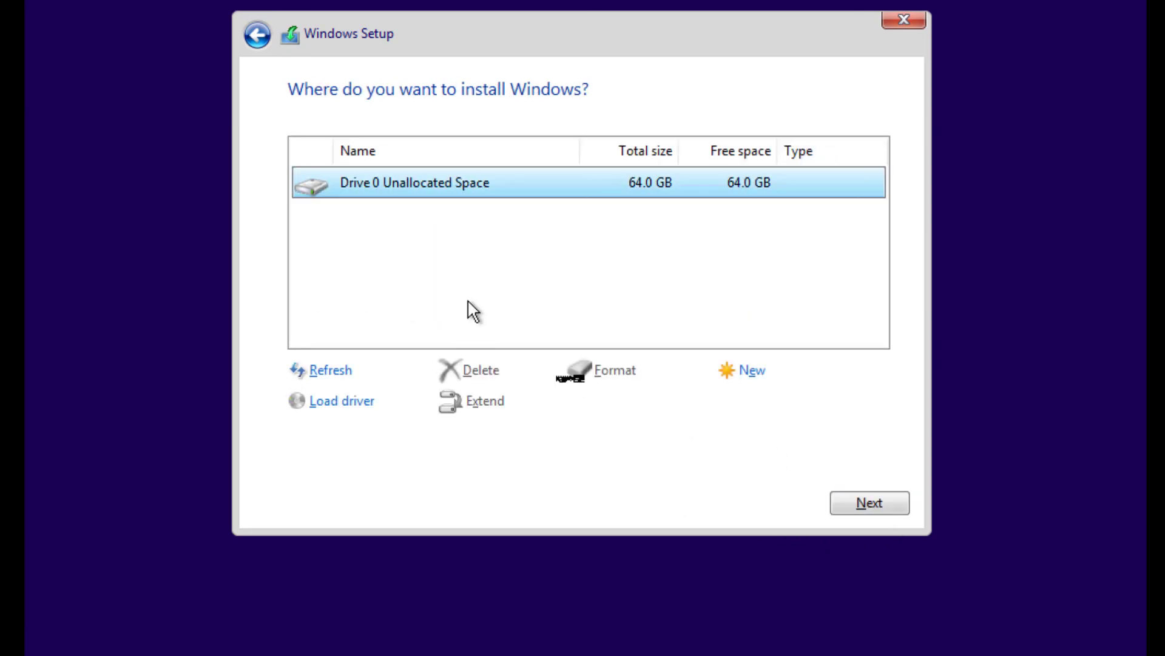
{"action": "left_click", "coordinate": [872, 504]}
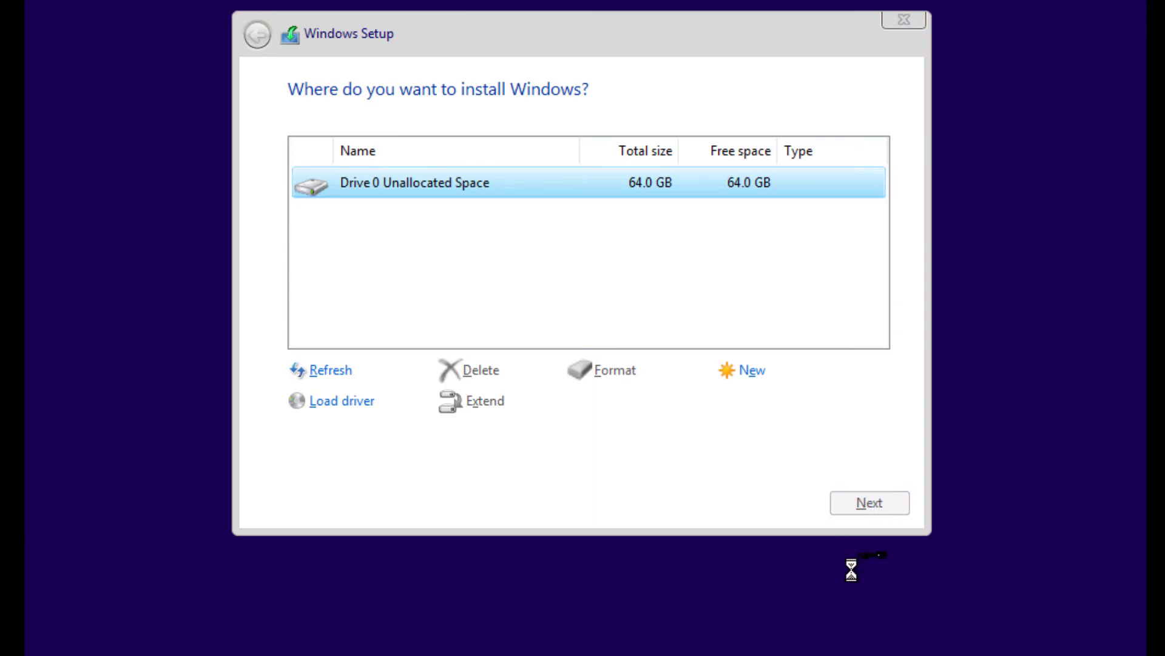